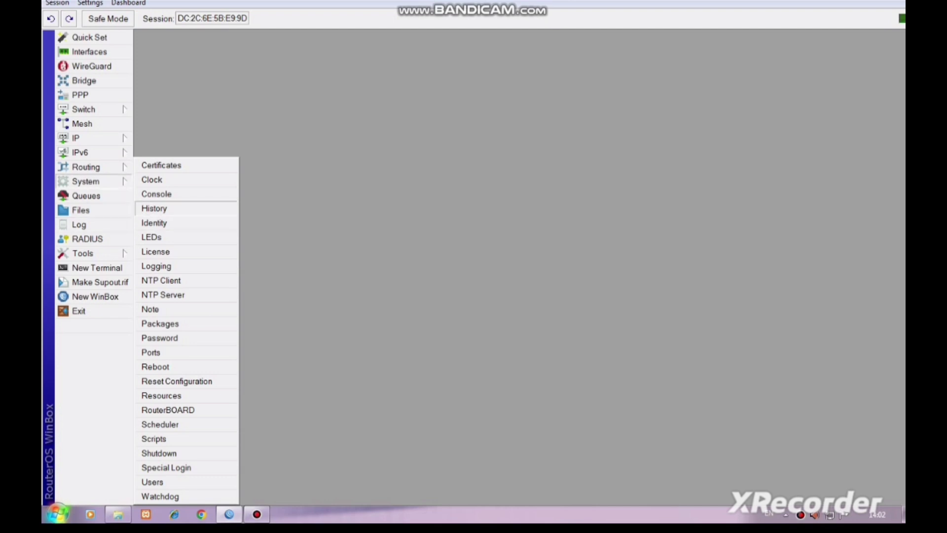
# Step: Set the router's system identity to WLAN
pyautogui.click(154, 222)
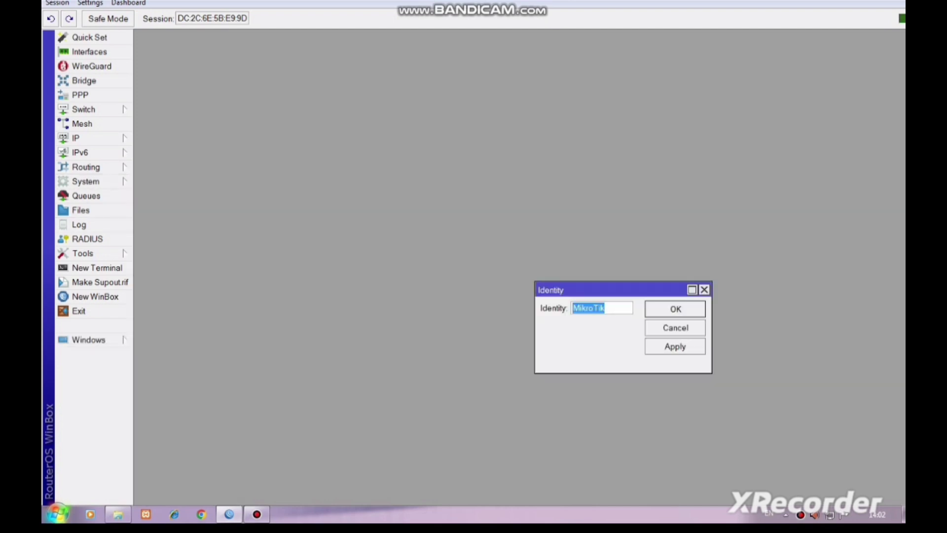
pyautogui.press('BackSpace')
pyautogui.write('w')
pyautogui.press('BackSpace')
pyautogui.write('WLAN')
pyautogui.click(675, 347)
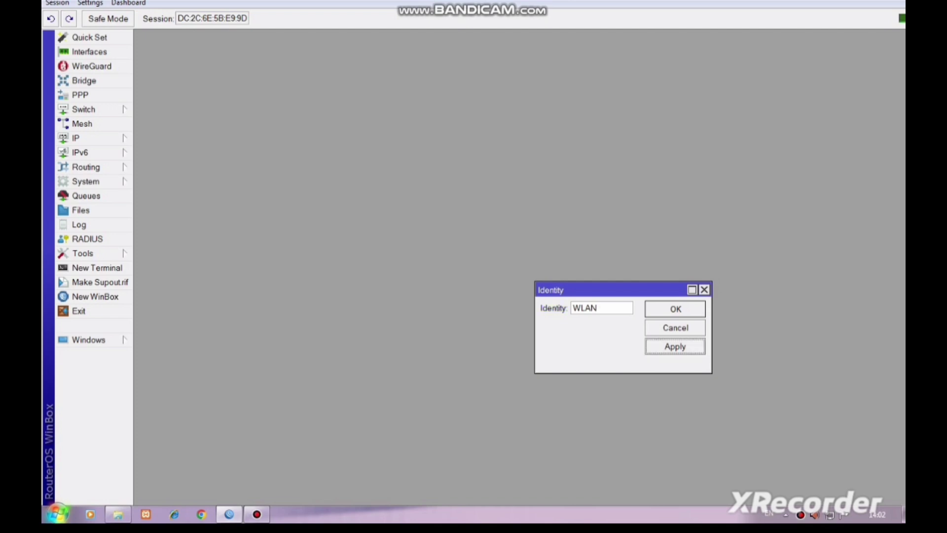
pyautogui.click(676, 309)
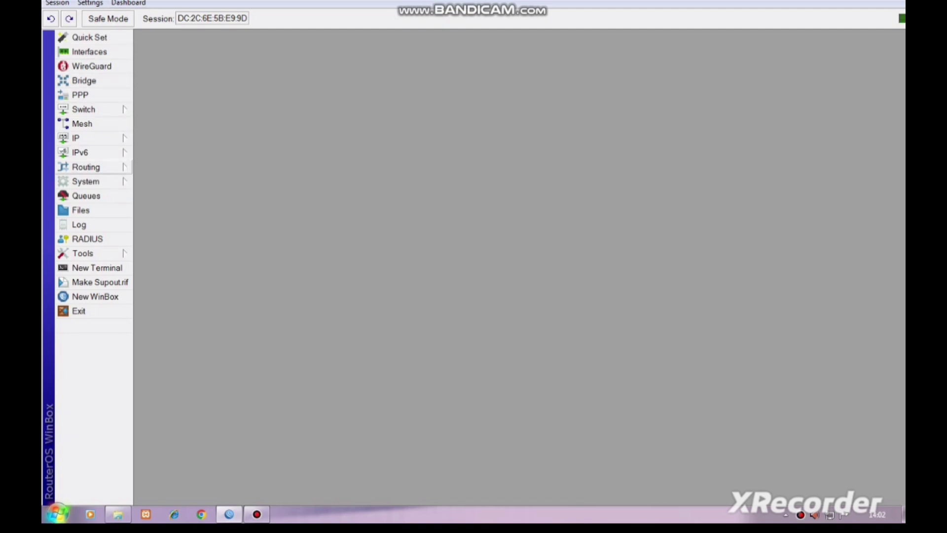
# Step: Examine the IP address list and the settings of the address assigned to ether4
pyautogui.click(79, 138)
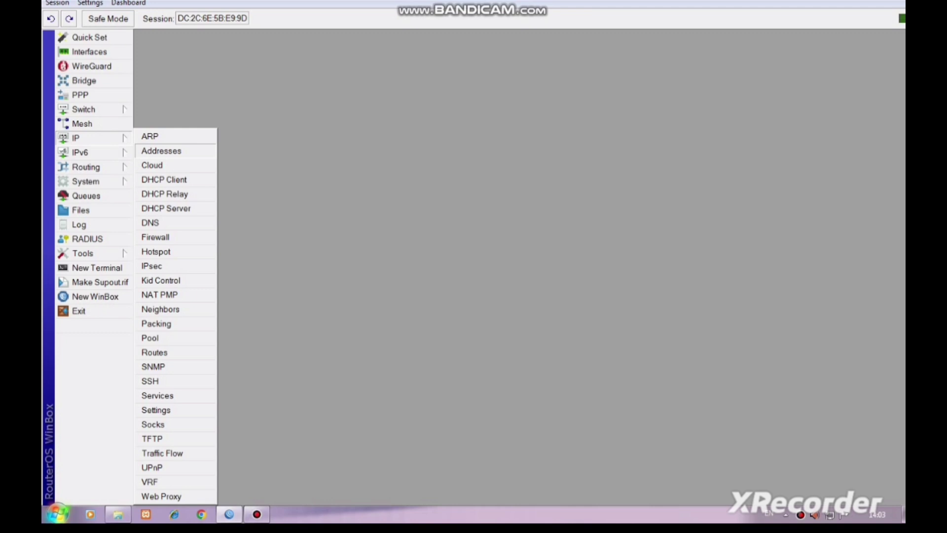
pyautogui.click(161, 150)
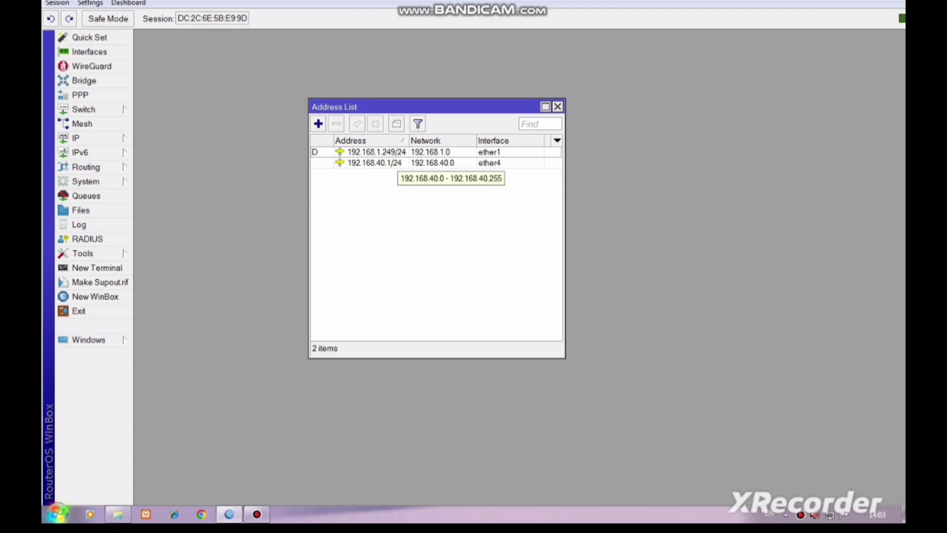
pyautogui.click(430, 163)
pyautogui.doubleClick(430, 163)
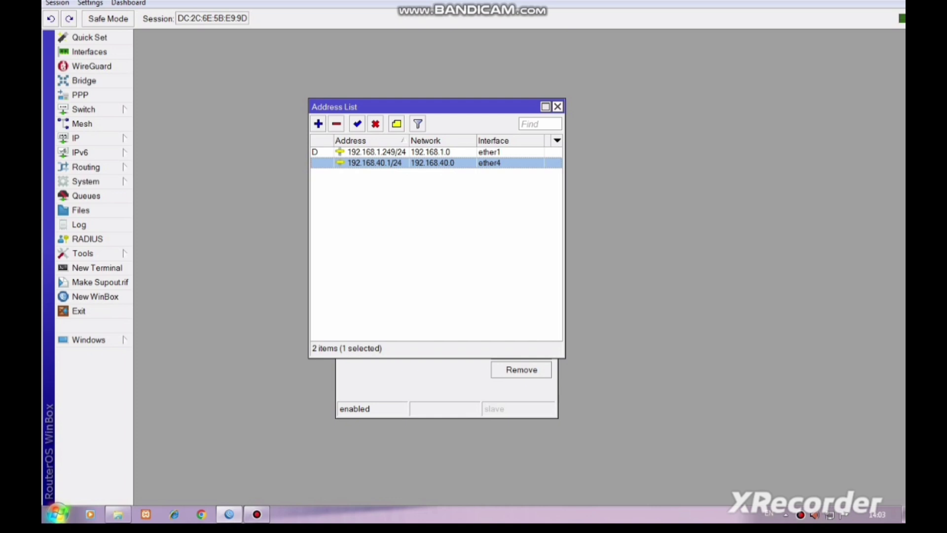
pyautogui.click(558, 107)
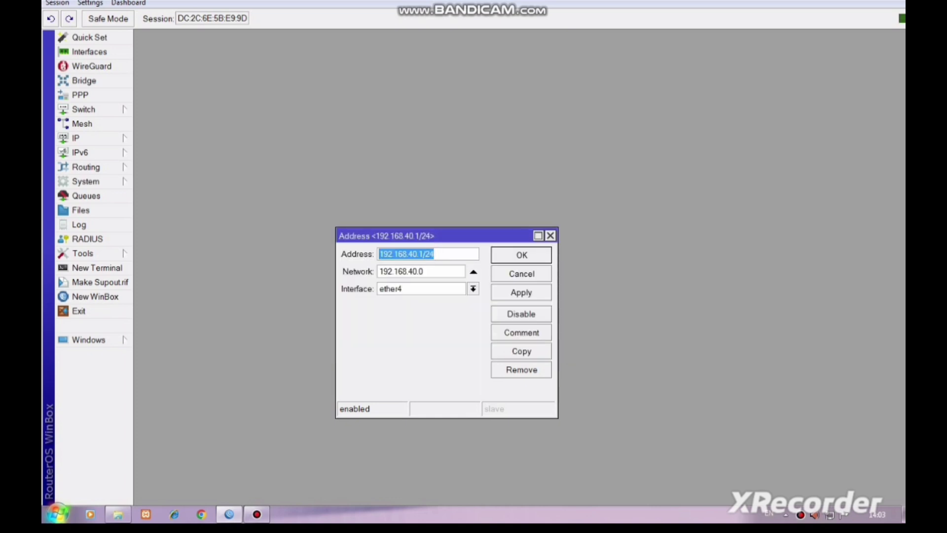
pyautogui.press('Escape')
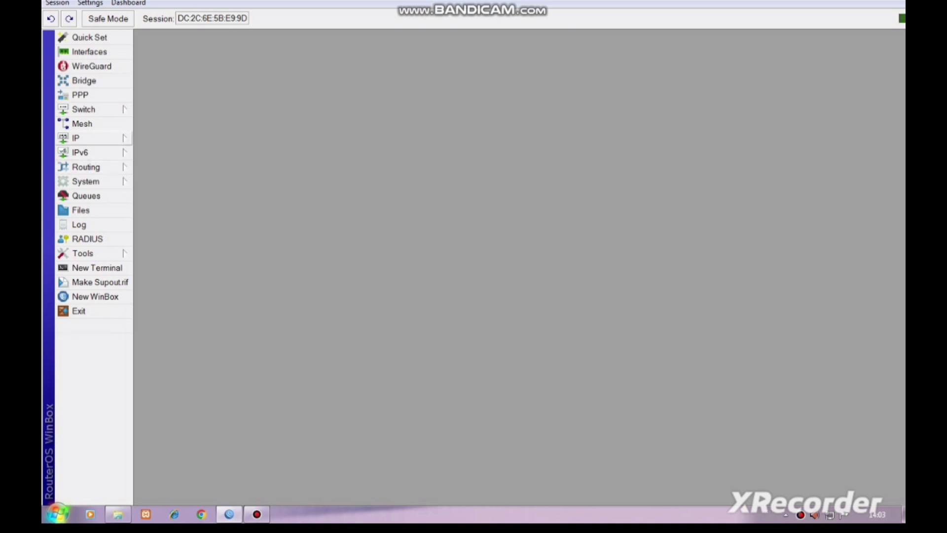
# Step: Try to add a DHCP client on ether1 with peer DNS, peer NTP and the default route enabled
pyautogui.click(79, 137)
pyautogui.moveTo(79, 152)
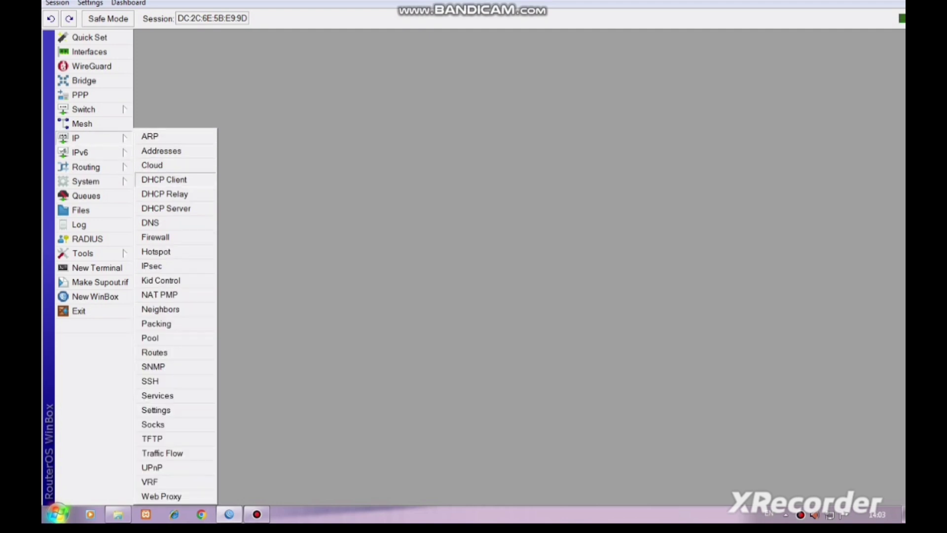
pyautogui.click(165, 179)
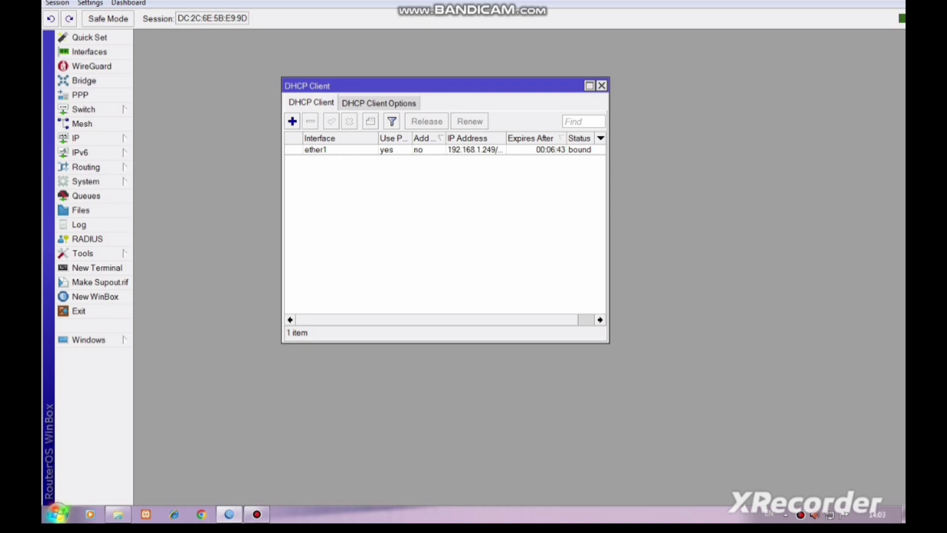
pyautogui.doubleClick(292, 121)
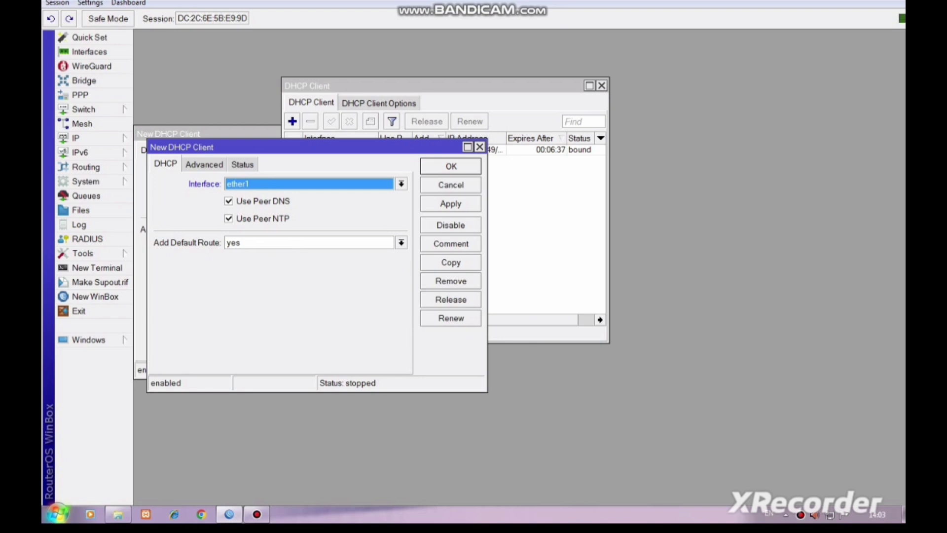
pyautogui.press('Return')
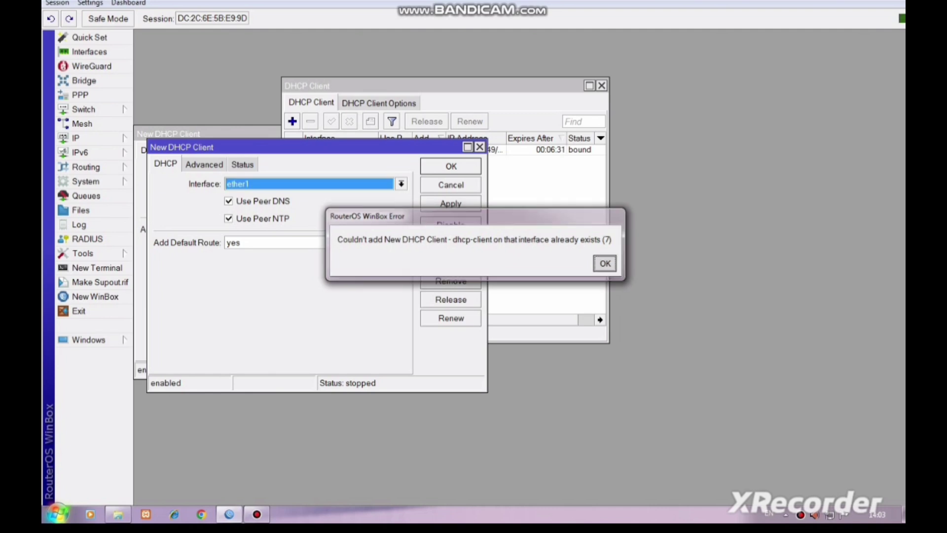
pyautogui.press('Return')
pyautogui.press('Escape')
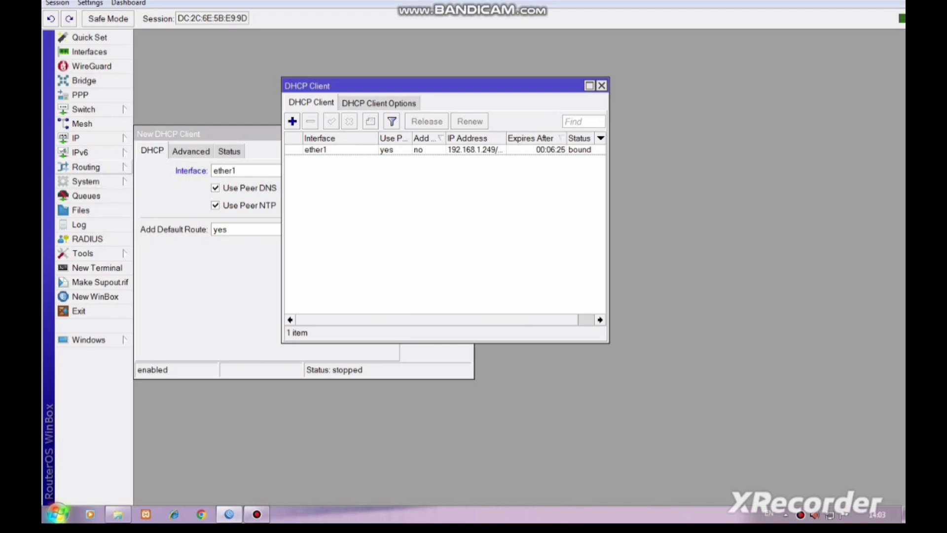
# Step: Examine the router's DNS settings, including the dynamic servers, and close the DHCP client list
pyautogui.click(84, 137)
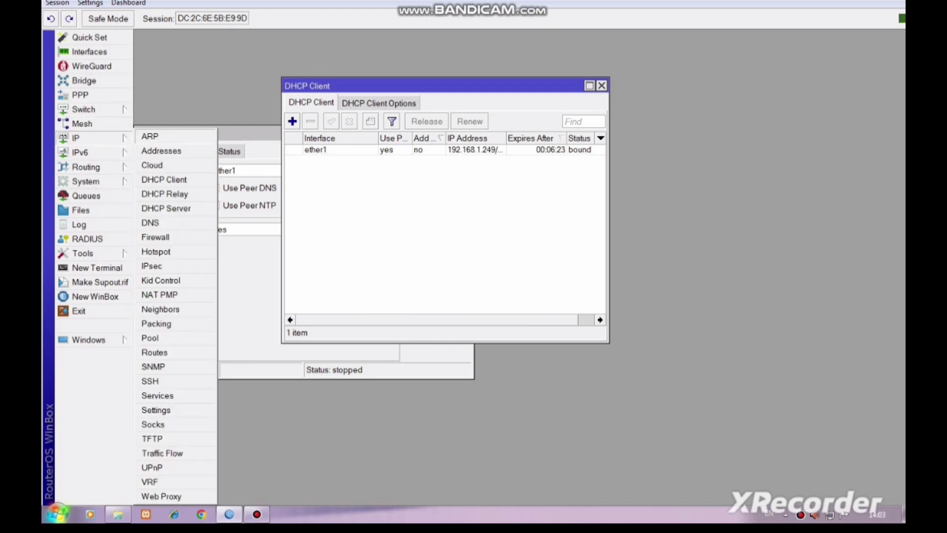
pyautogui.click(150, 222)
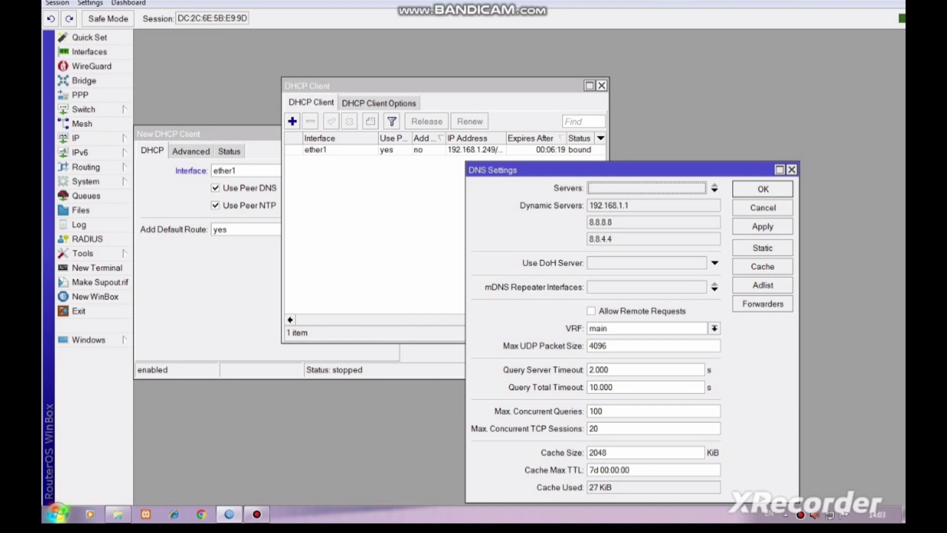
pyautogui.click(602, 85)
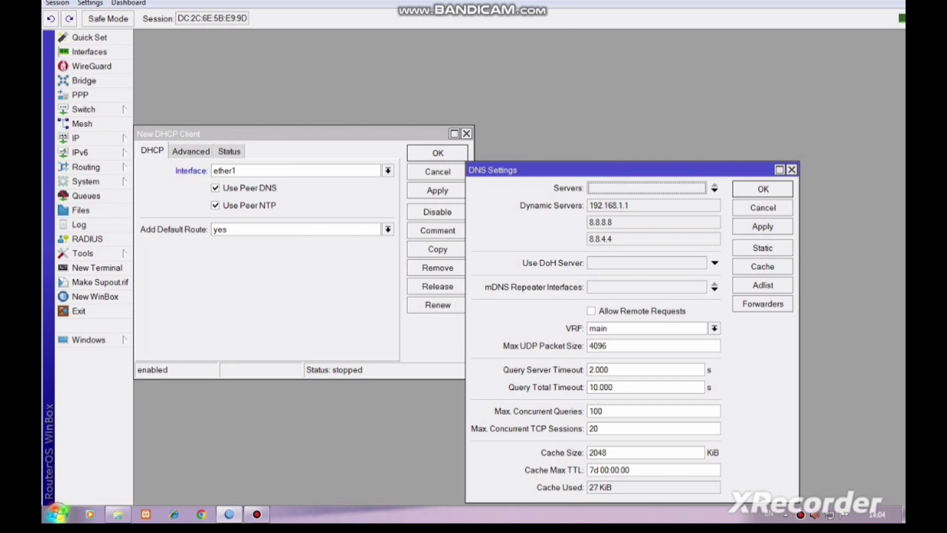
pyautogui.press('Escape')
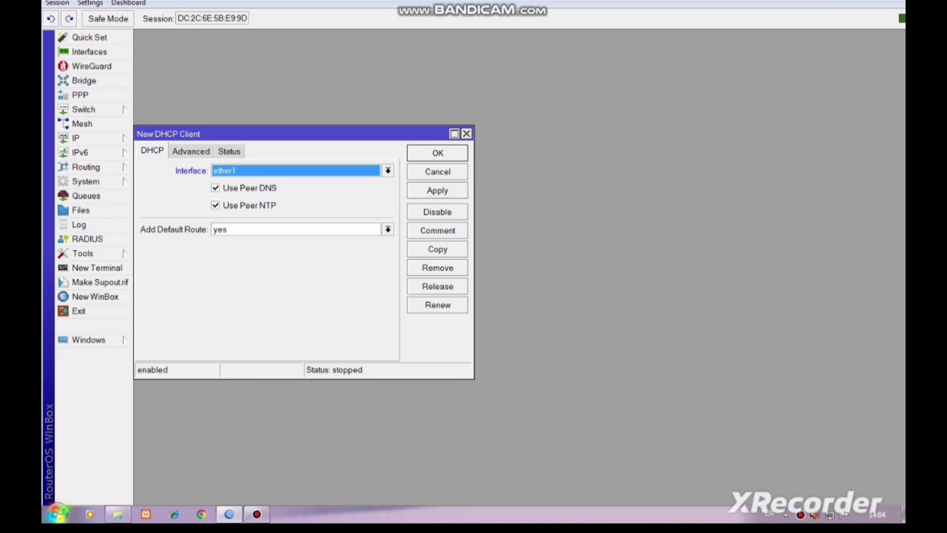
# Step: Check the general settings and action of the existing srcnat rule in the firewall's NAT list and confirm them
pyautogui.click(75, 138)
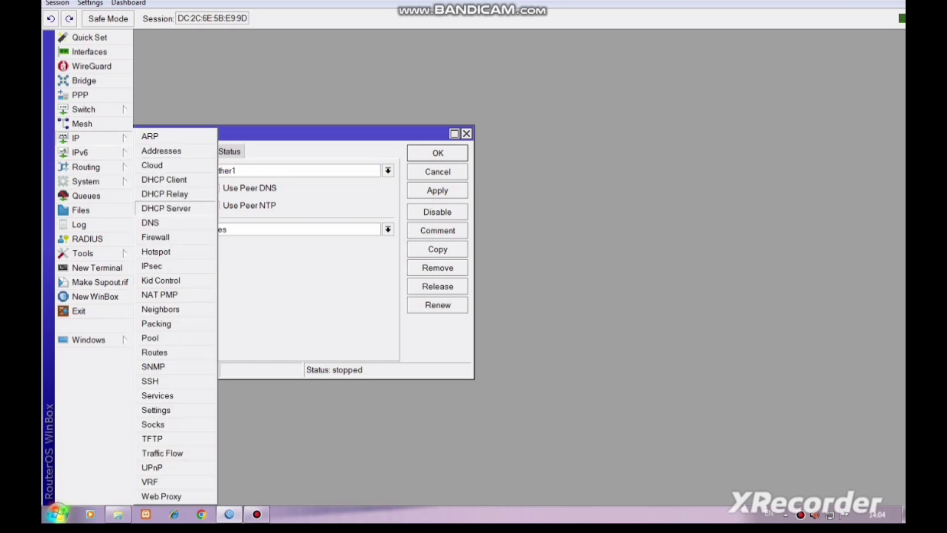
pyautogui.click(156, 236)
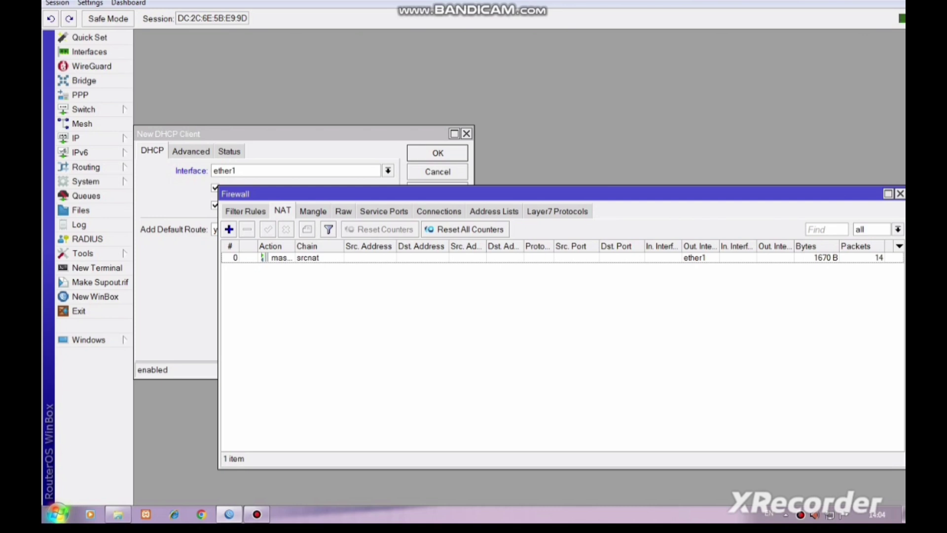
pyautogui.click(229, 229)
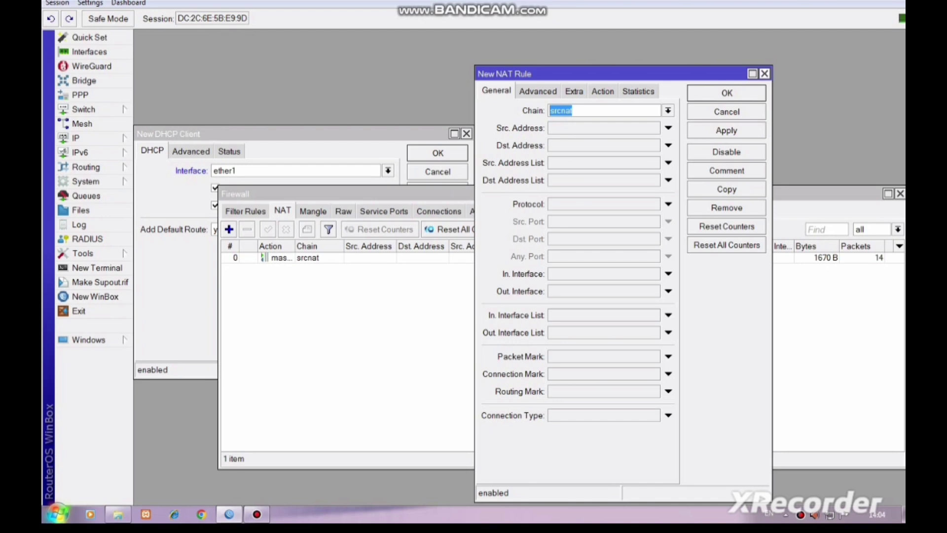
pyautogui.click(764, 73)
pyautogui.doubleClick(281, 258)
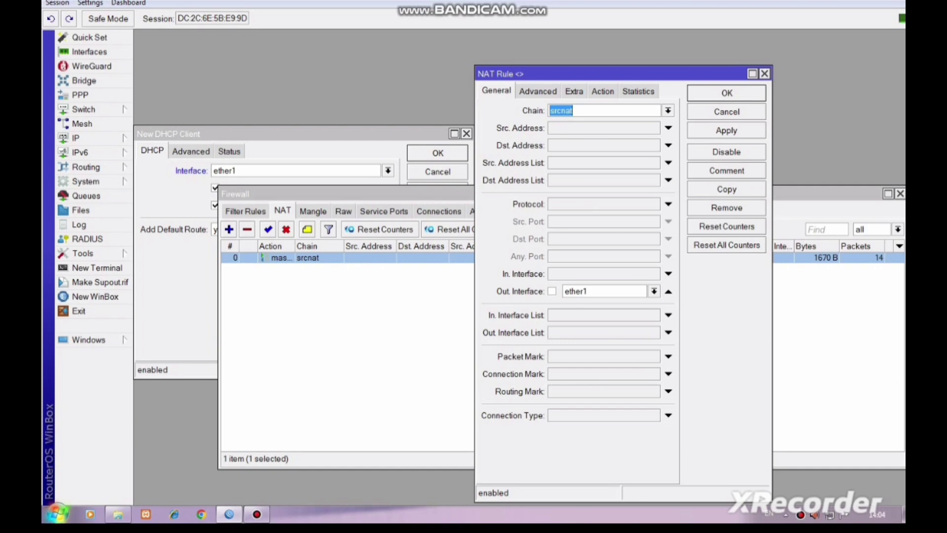
pyautogui.click(603, 90)
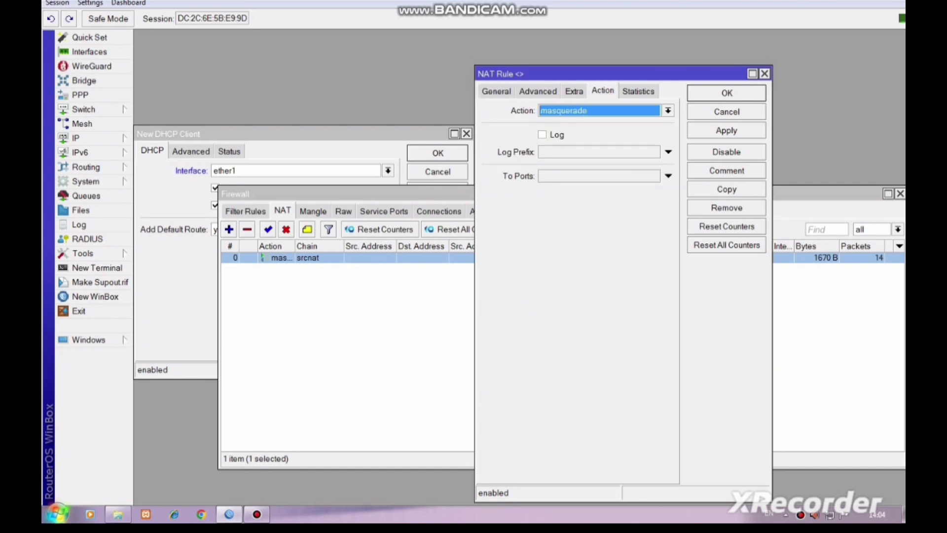
pyautogui.click(727, 131)
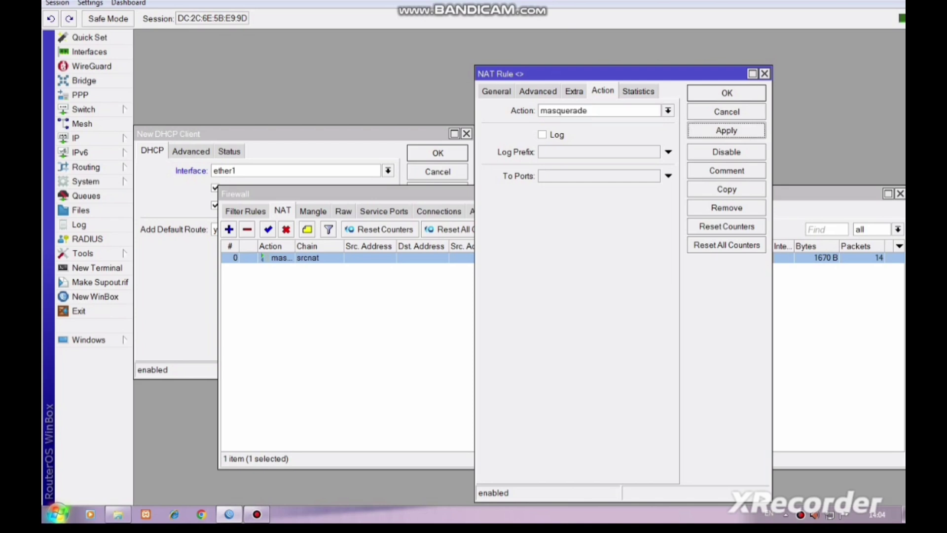
pyautogui.click(727, 93)
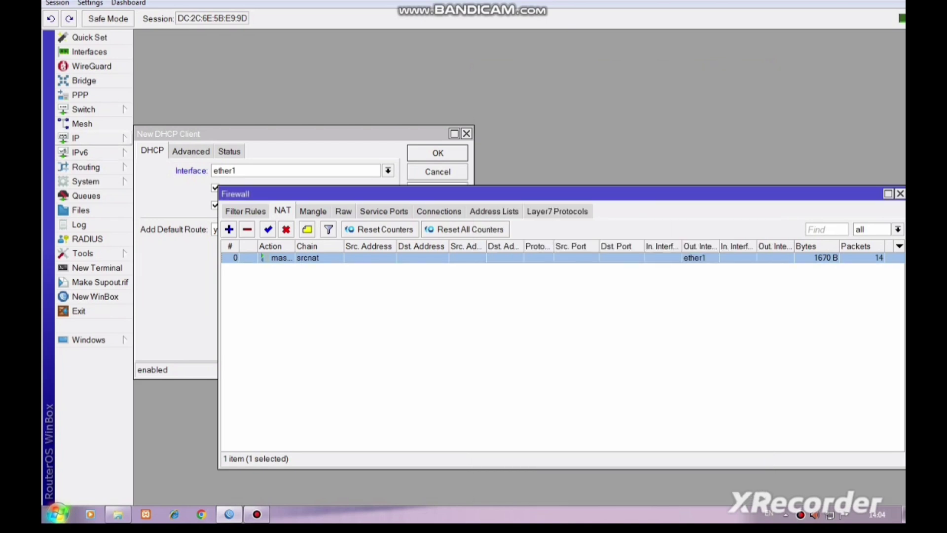
# Step: Examine the IP route list for the connected networks and their gateways
pyautogui.click(76, 138)
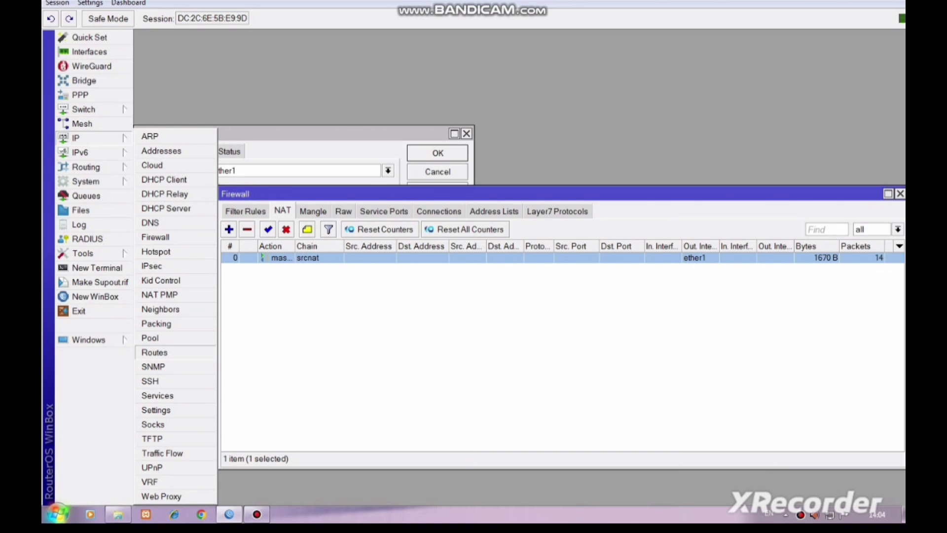
pyautogui.click(155, 352)
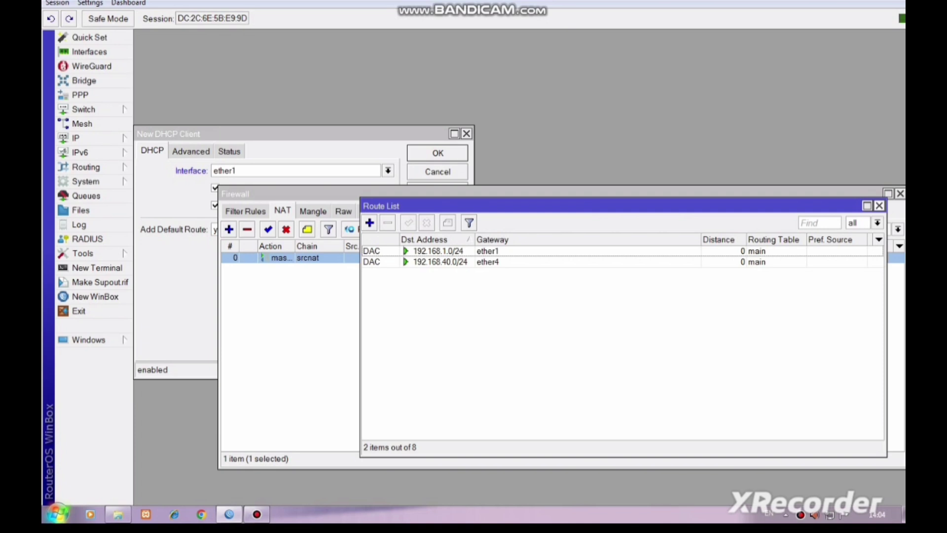
pyautogui.click(879, 205)
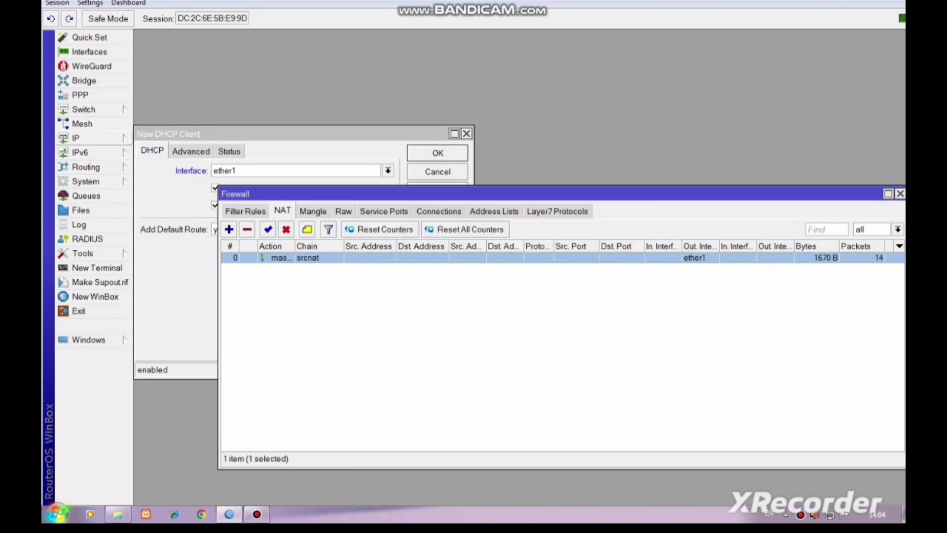
# Step: Check the DHCP setup interface and the settings of the existing DHCP server dhcp1
pyautogui.click(79, 138)
pyautogui.click(166, 208)
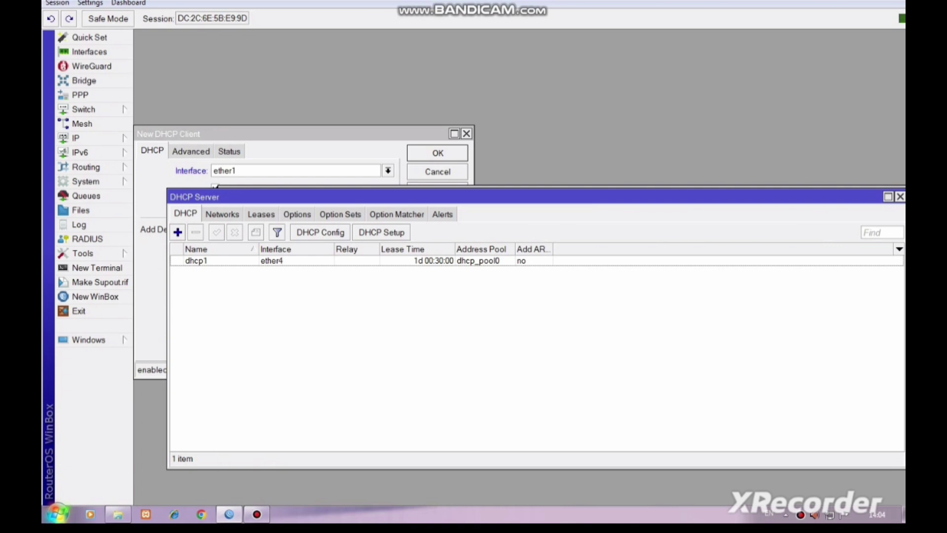
pyautogui.click(381, 232)
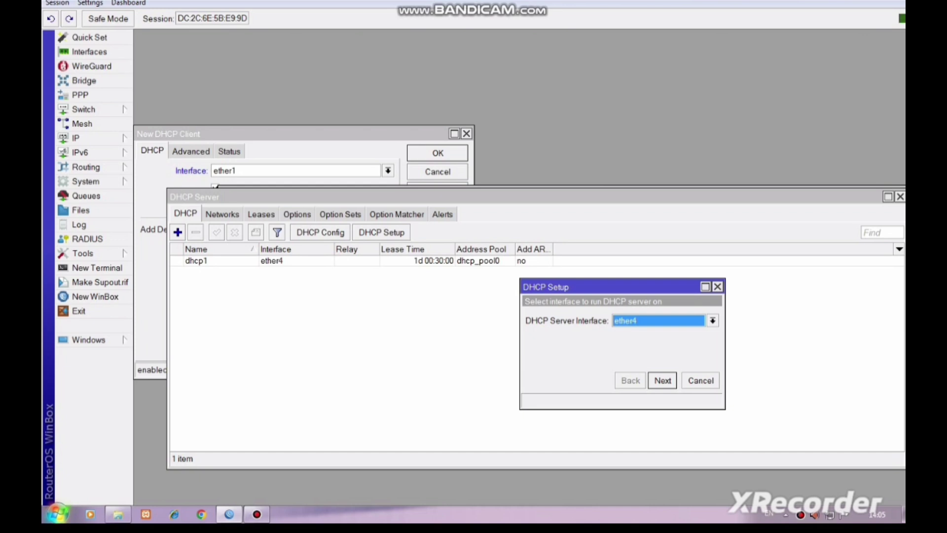
pyautogui.press('Escape')
pyautogui.doubleClick(196, 261)
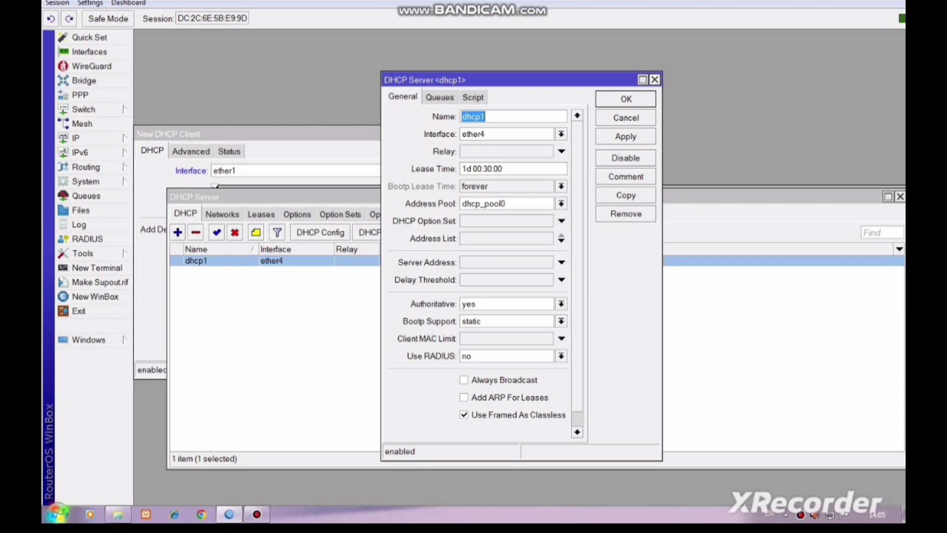
pyautogui.click(655, 80)
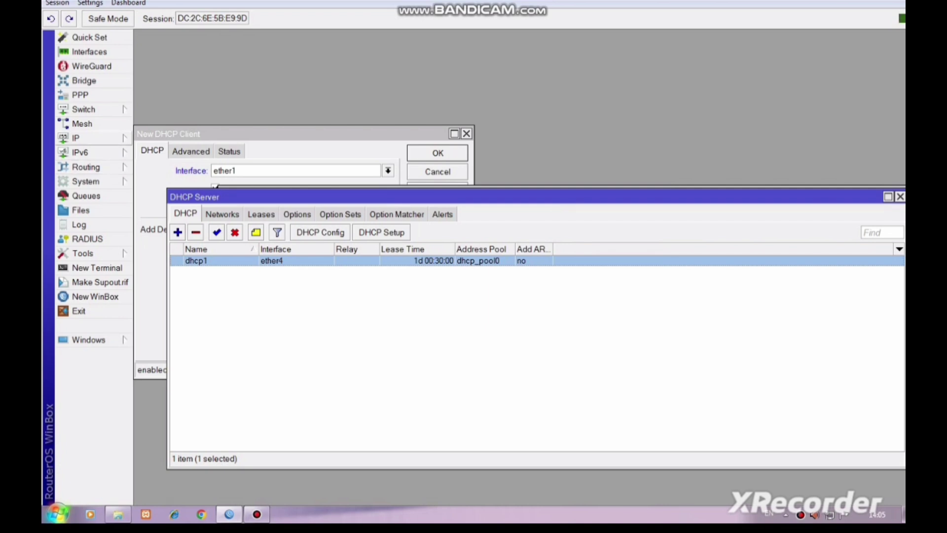
# Step: Check the settings of the existing OSPF instance ospf-instance-1, including its router ID and default route origination
pyautogui.click(87, 167)
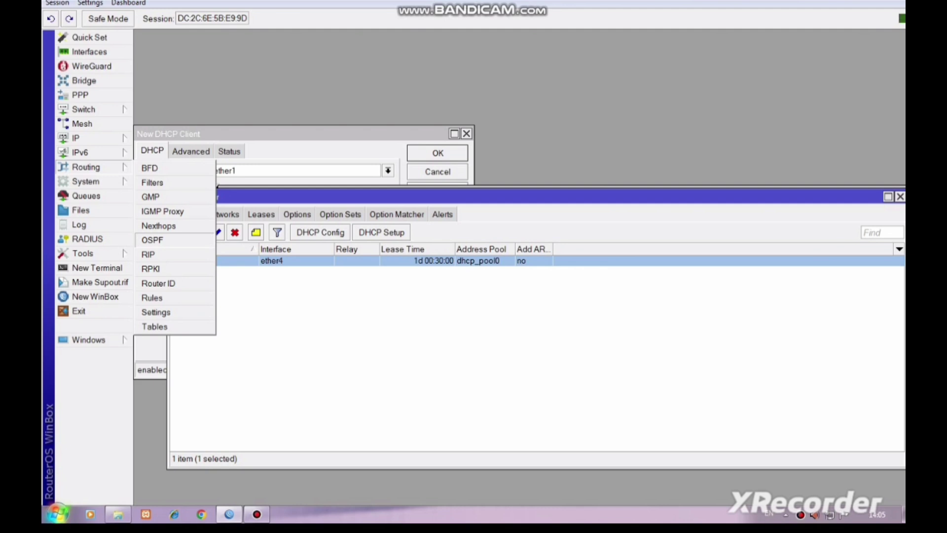
pyautogui.click(152, 240)
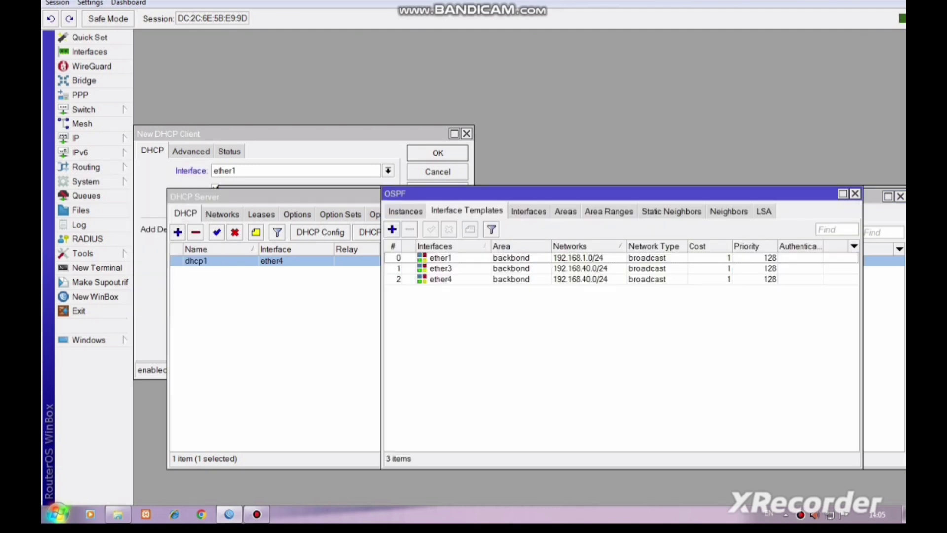
pyautogui.click(406, 211)
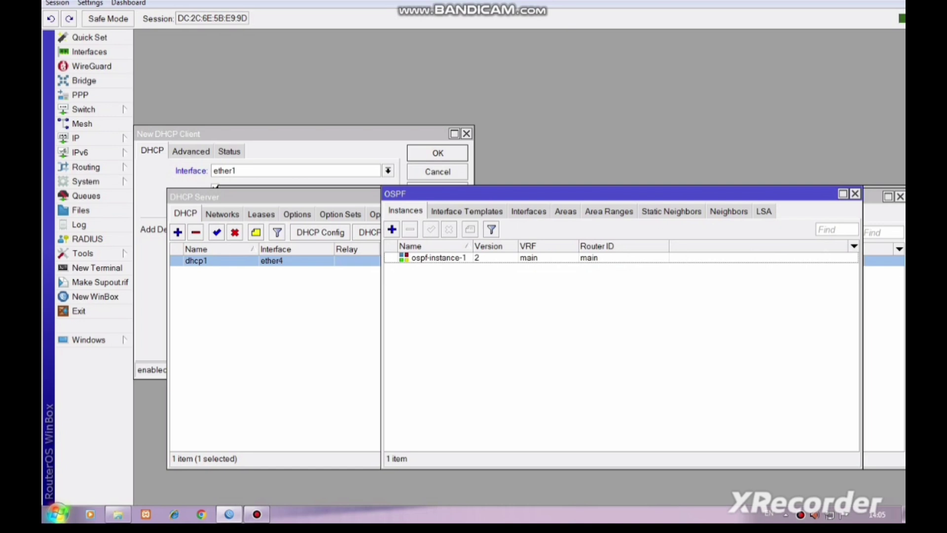
pyautogui.click(392, 230)
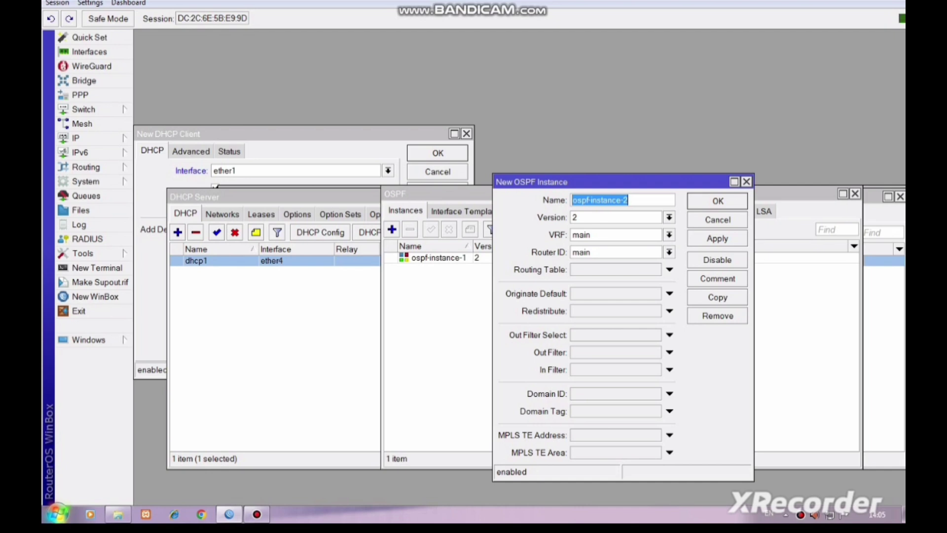
pyautogui.click(438, 258)
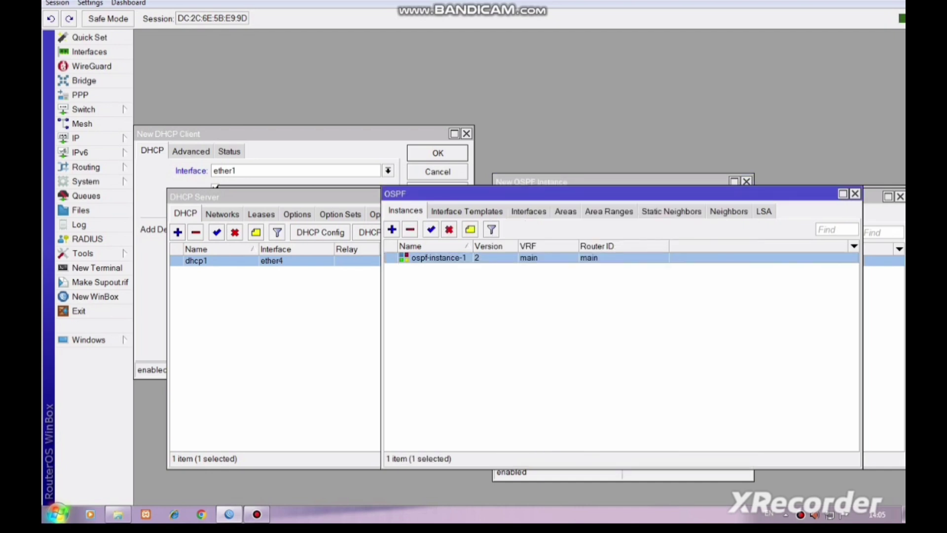
pyautogui.doubleClick(438, 258)
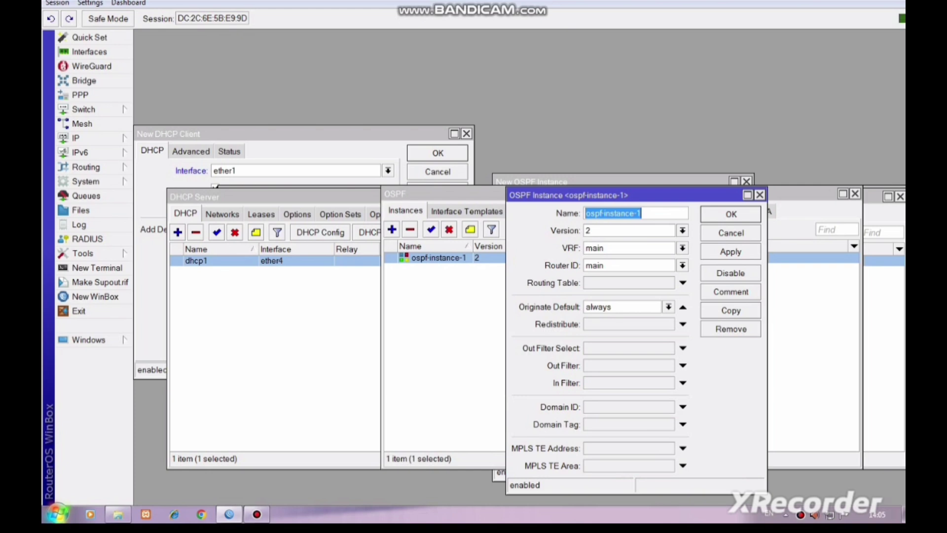
pyautogui.click(760, 195)
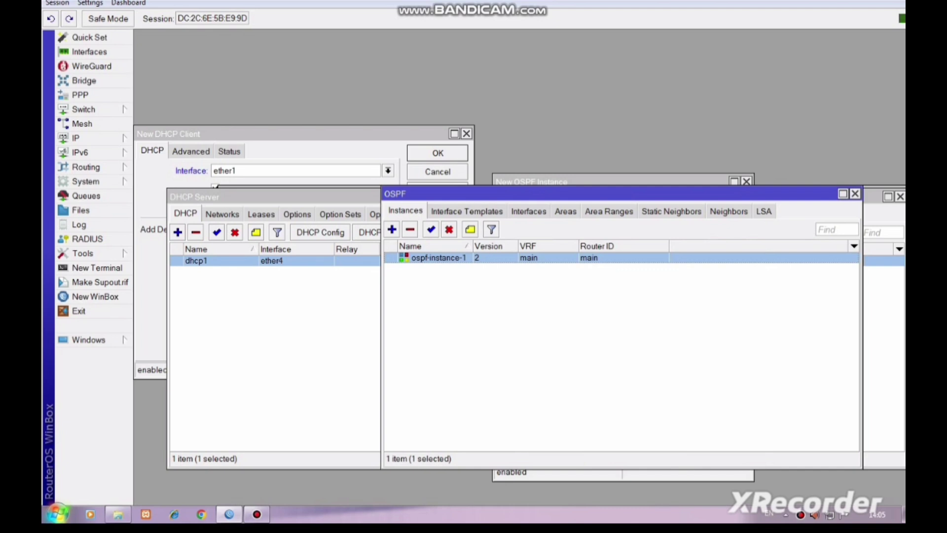
# Step: Check the instance, area ID and type of the existing OSPF area backbond and confirm its settings
pyautogui.click(566, 211)
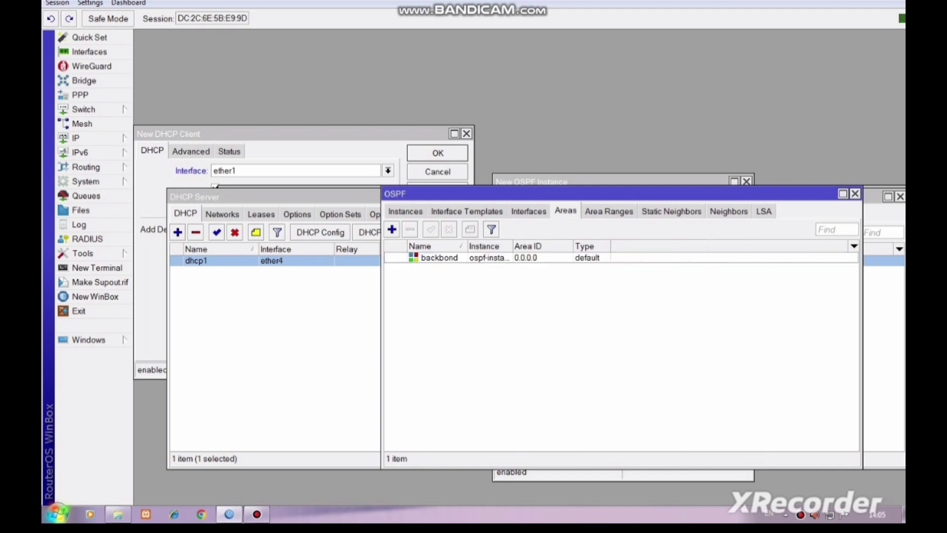
pyautogui.click(393, 230)
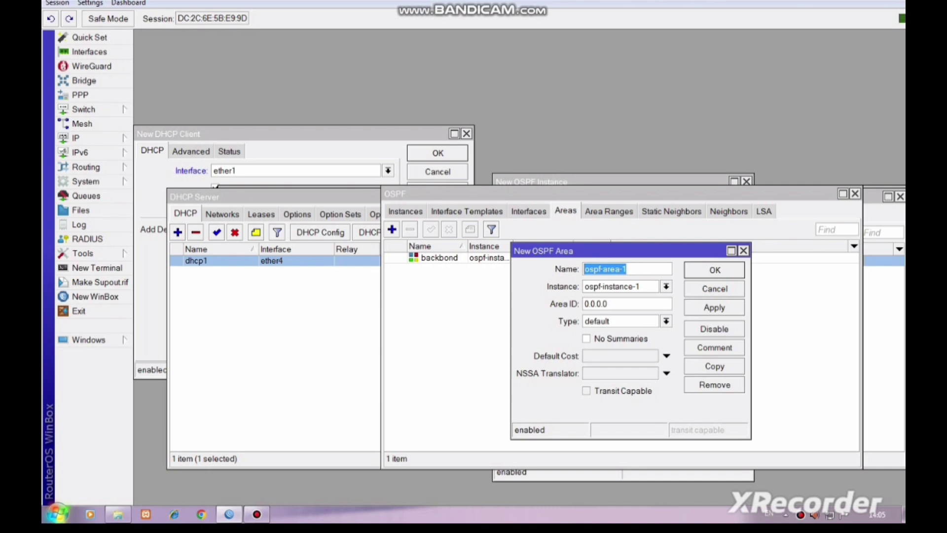
pyautogui.press('Escape')
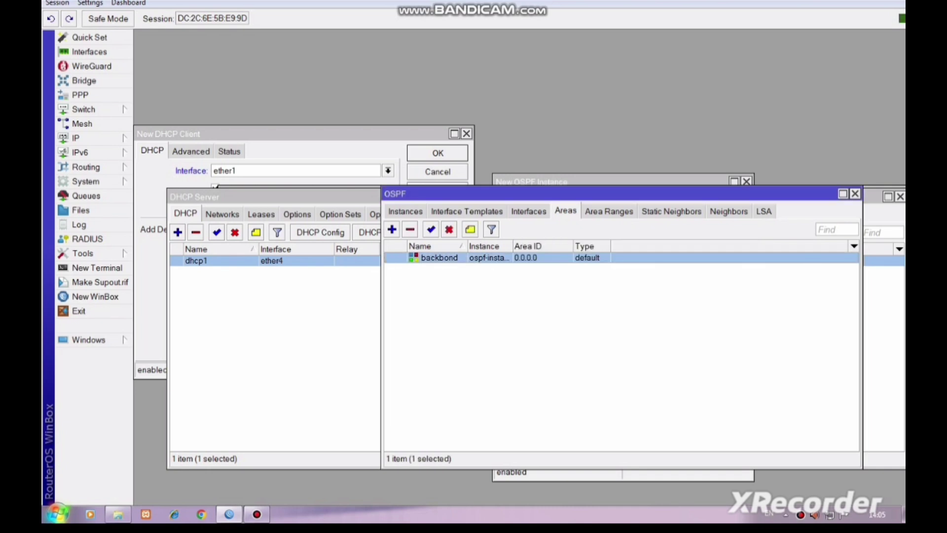
pyautogui.press('Return')
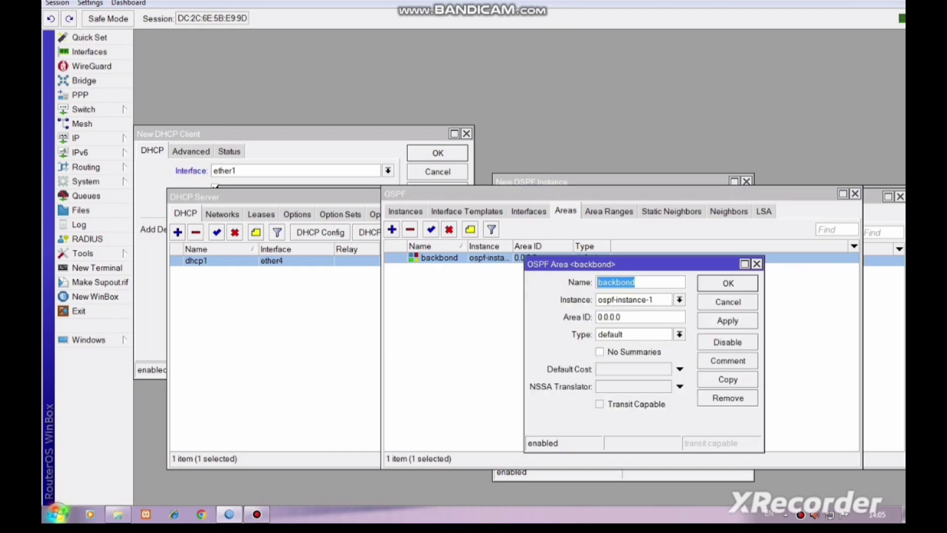
pyautogui.click(728, 321)
pyautogui.press('Return')
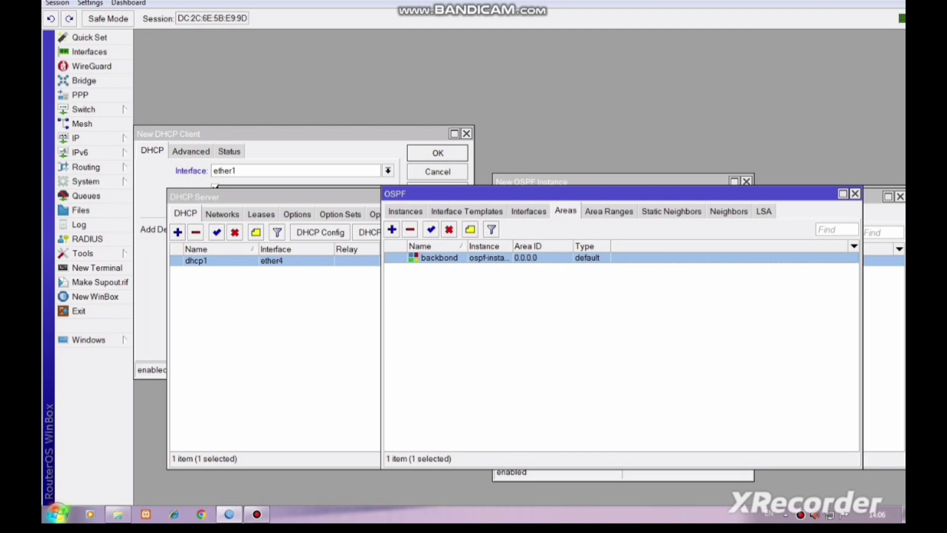
# Step: Compare the OSPF interface template for ether1 with the router's IP address list and confirm the template
pyautogui.click(467, 212)
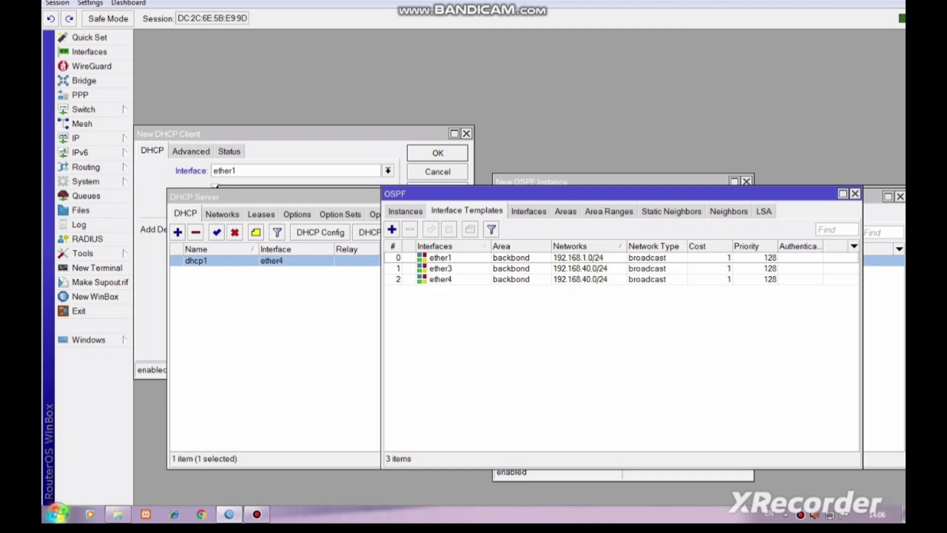
pyautogui.doubleClick(441, 257)
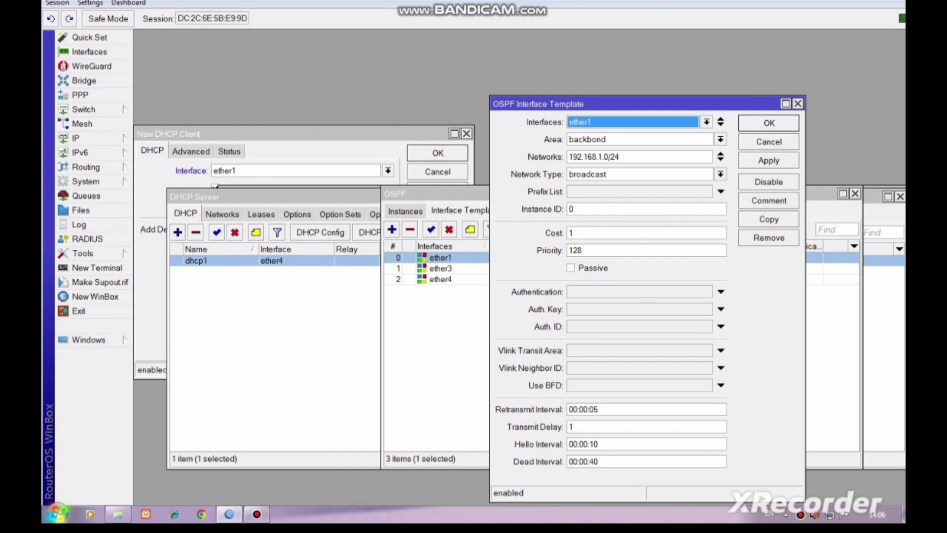
pyautogui.click(79, 138)
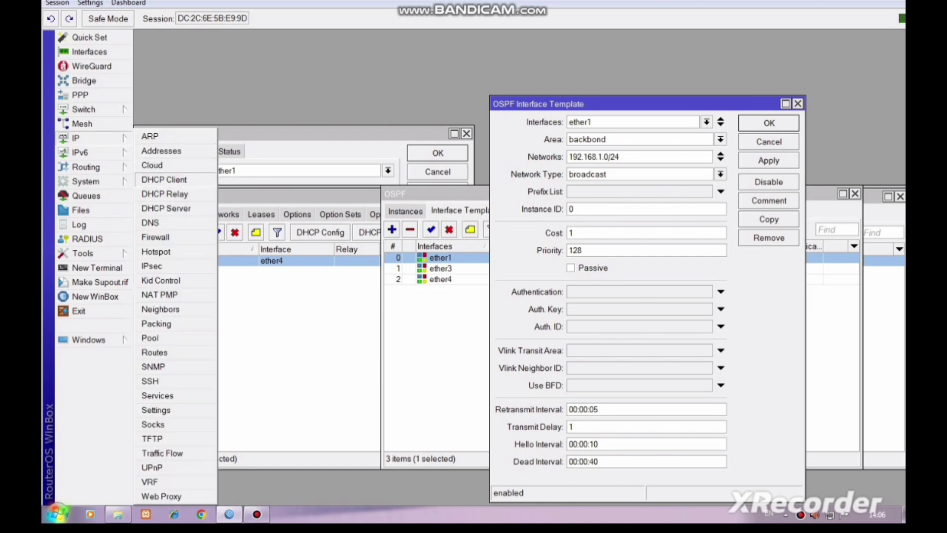
pyautogui.click(162, 151)
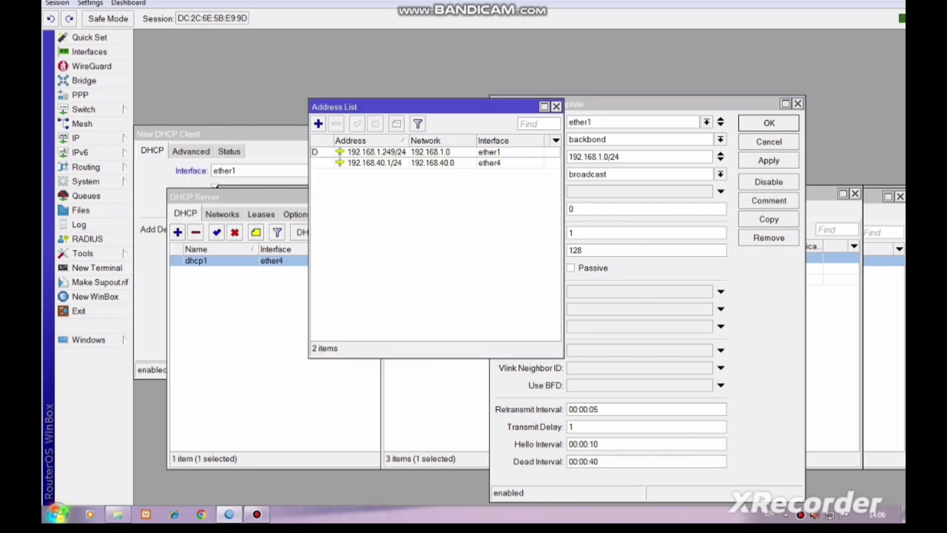
pyautogui.moveTo(434, 106); pyautogui.dragTo(321, 181)
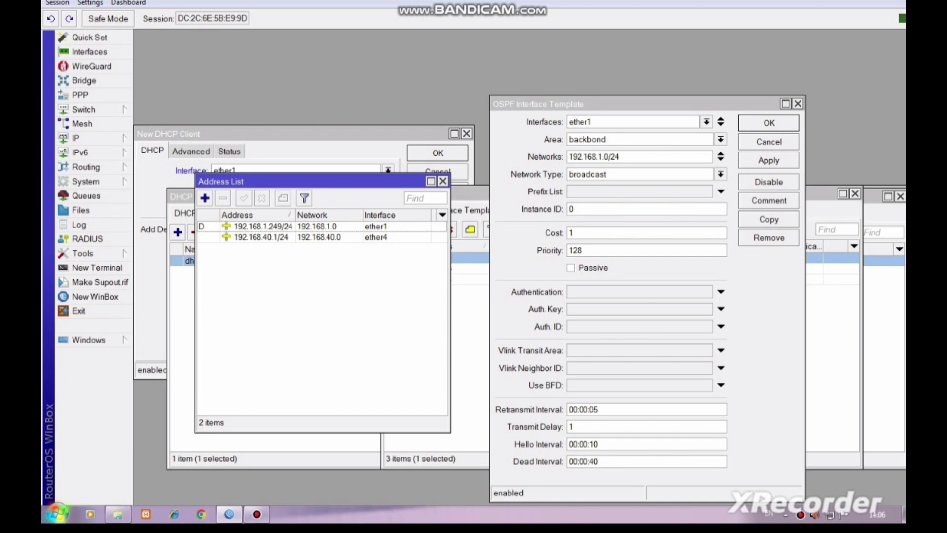
pyautogui.click(769, 160)
pyautogui.click(769, 124)
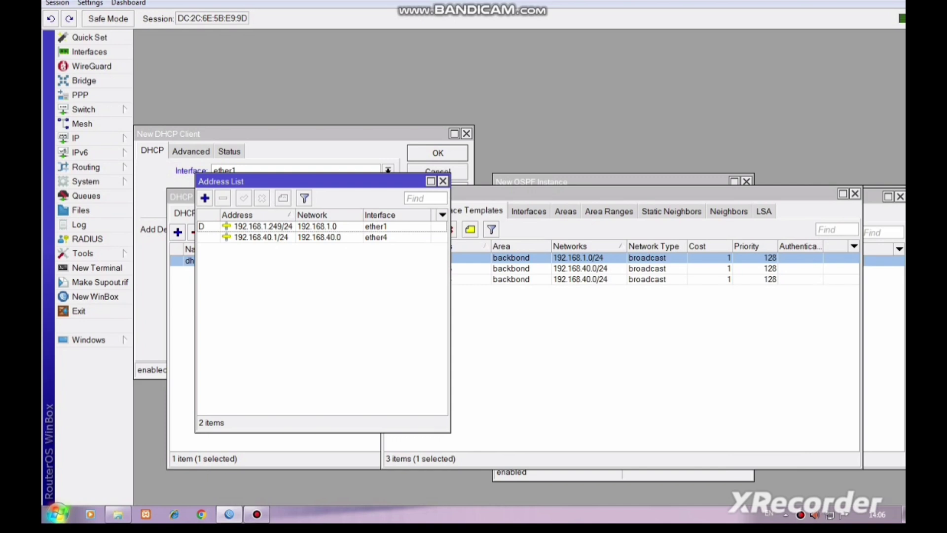
# Step: Discard the unsaved new DHCP client for ether1 and place the address list beside the OSPF interface templates
pyautogui.click(388, 170)
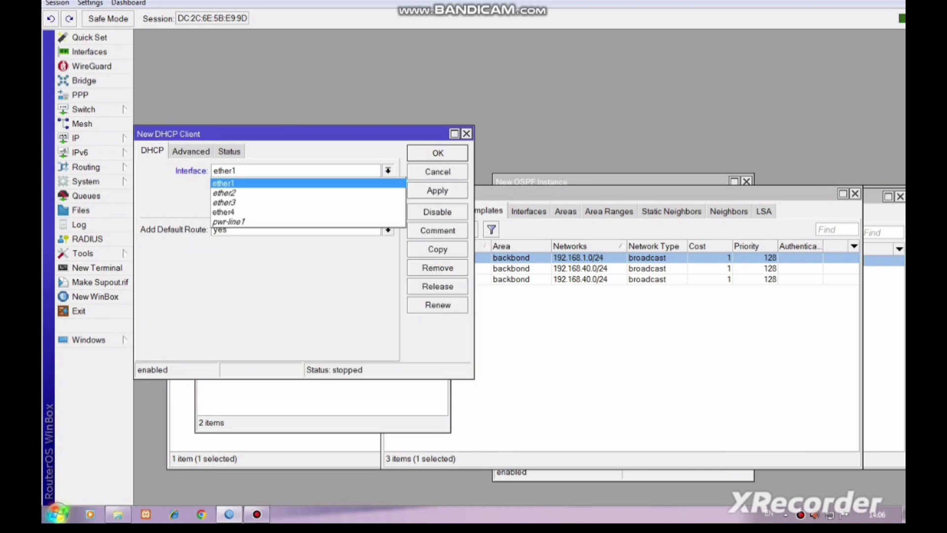
pyautogui.click(296, 183)
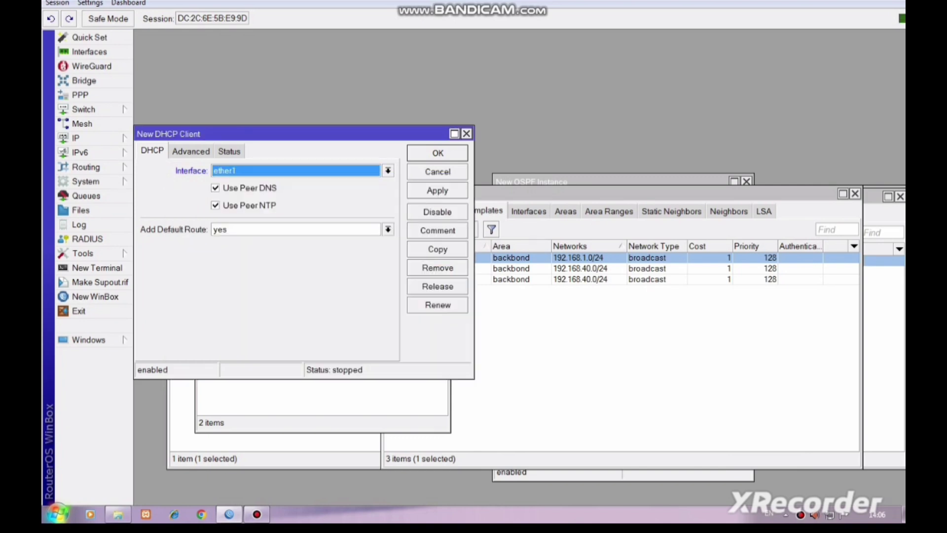
pyautogui.moveTo(335, 134); pyautogui.dragTo(337, 37)
pyautogui.click(468, 37)
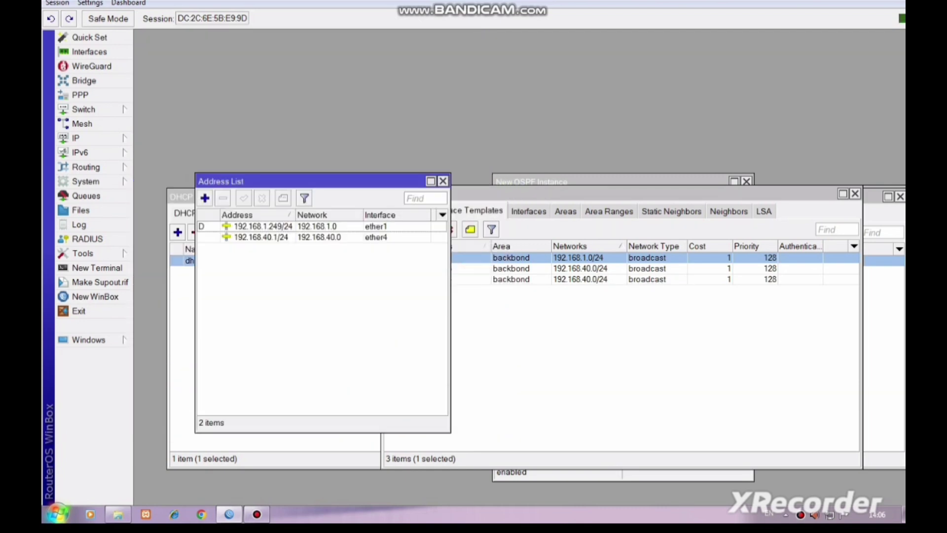
pyautogui.moveTo(323, 173); pyautogui.dragTo(224, 201)
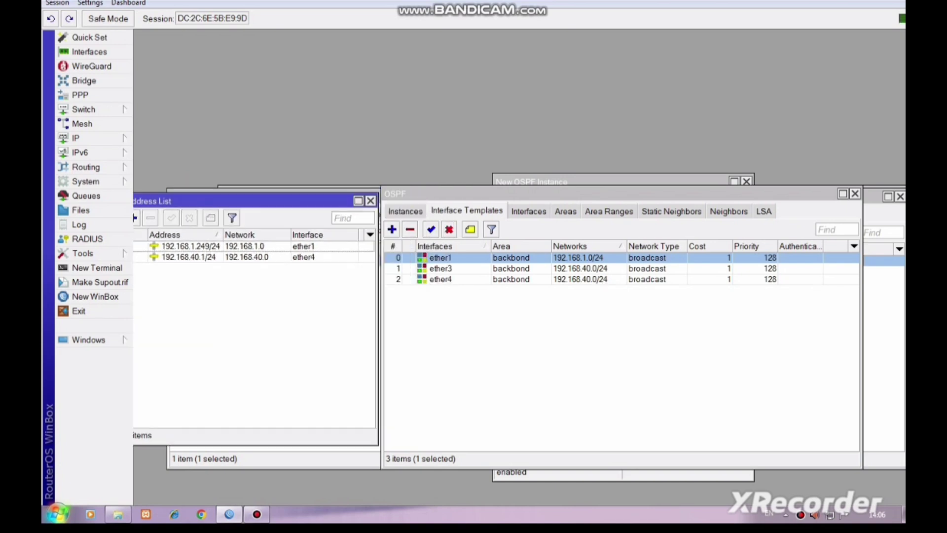
# Step: Check the area and network of the OSPF interface template for ether3, apply it and close it
pyautogui.click(440, 268)
pyautogui.click(440, 257)
pyautogui.doubleClick(441, 269)
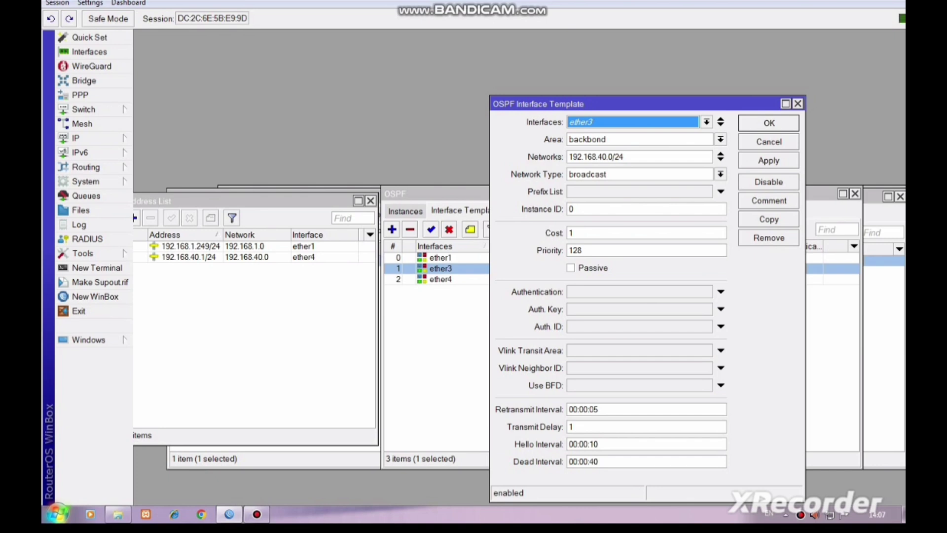
pyautogui.click(769, 161)
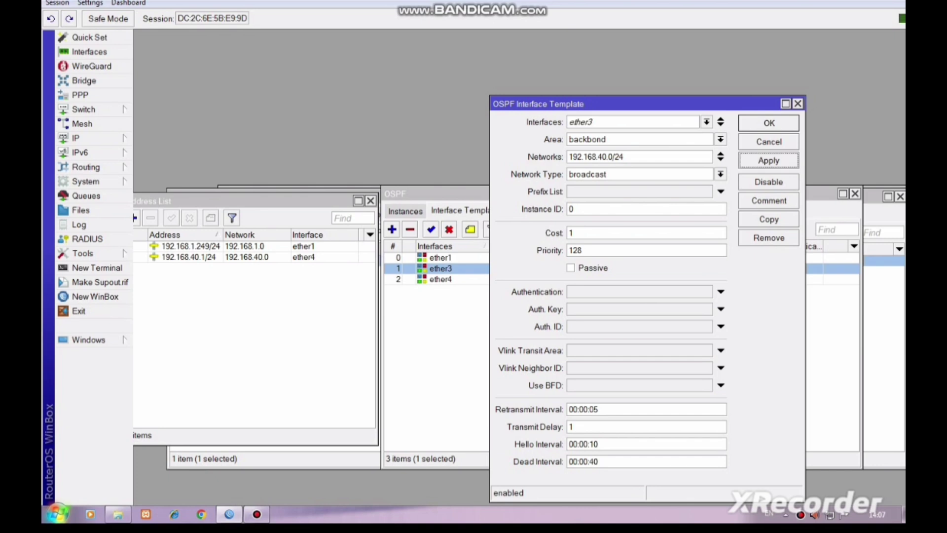
pyautogui.press('Escape')
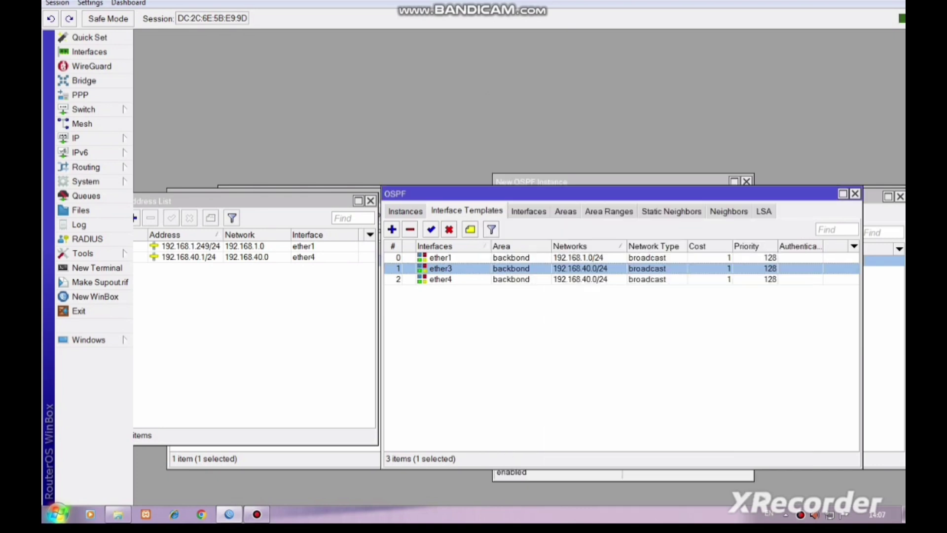
# Step: Check the area and network of the OSPF interface template for ether4 and confirm it
pyautogui.doubleClick(523, 279)
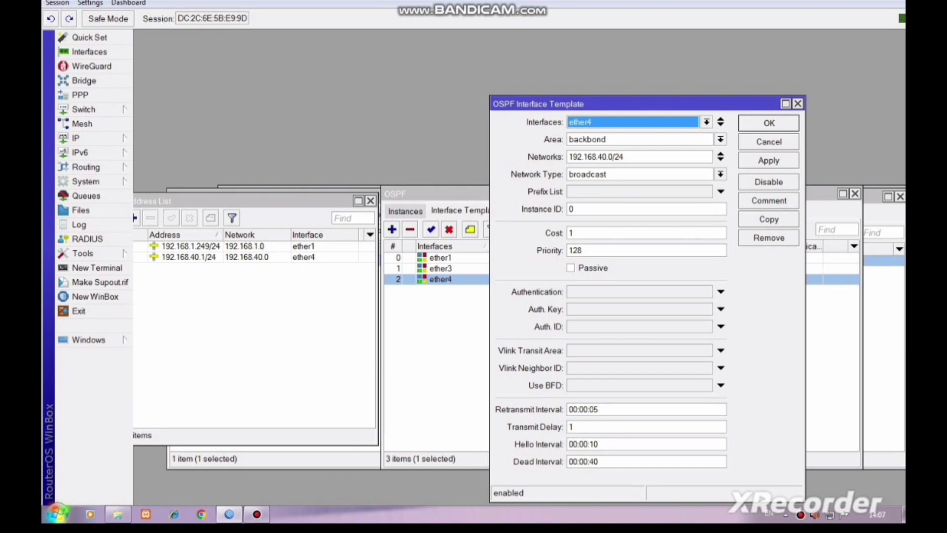
pyautogui.click(769, 161)
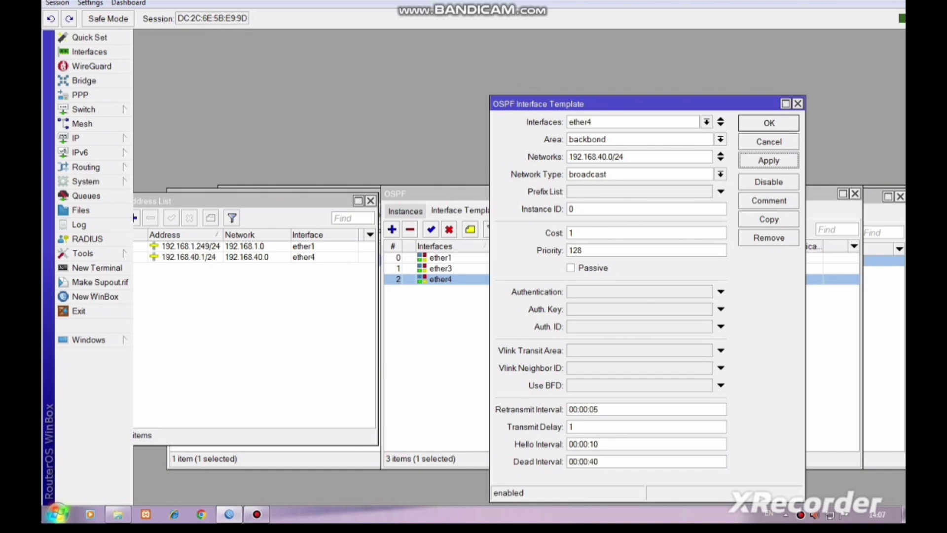
pyautogui.click(769, 123)
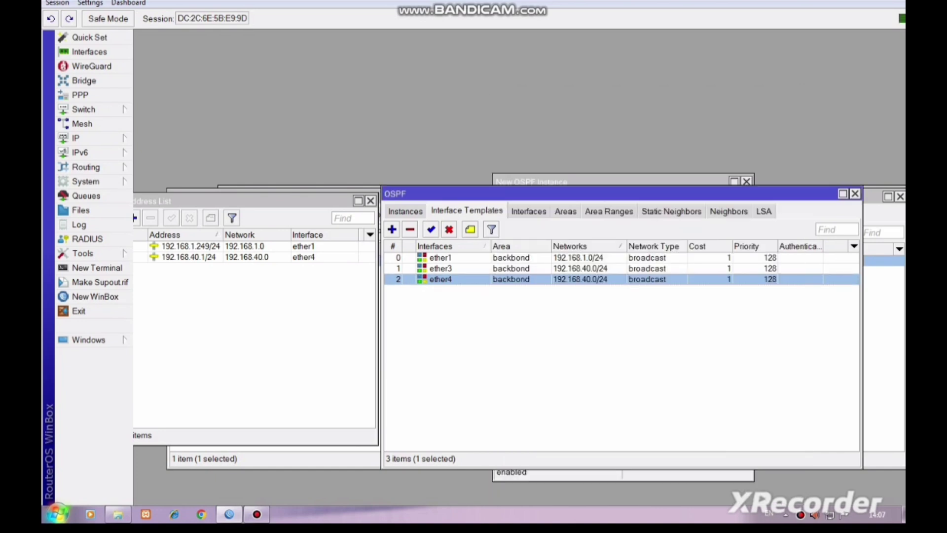
pyautogui.moveTo(247, 201); pyautogui.dragTo(273, 171)
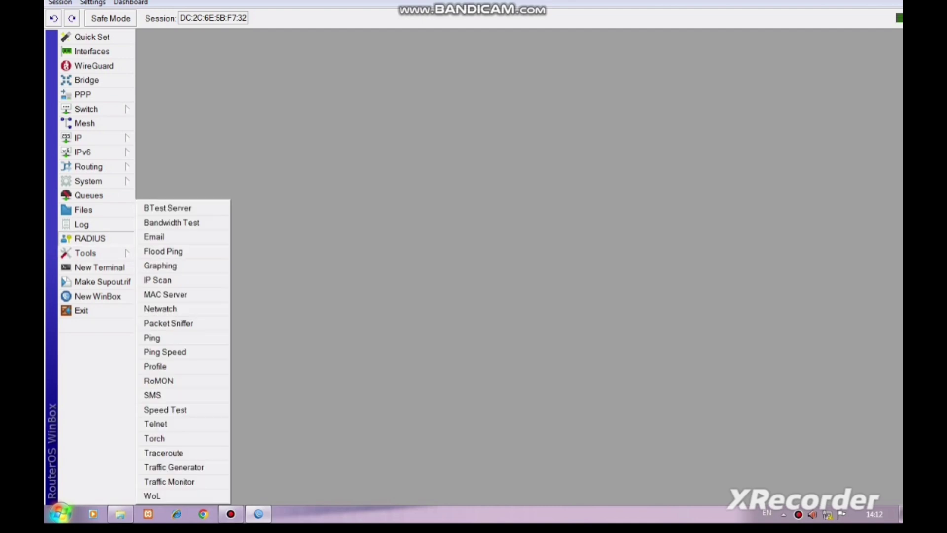
# Step: On the second router, check the system identity LAN and confirm it
pyautogui.moveTo(93, 253)
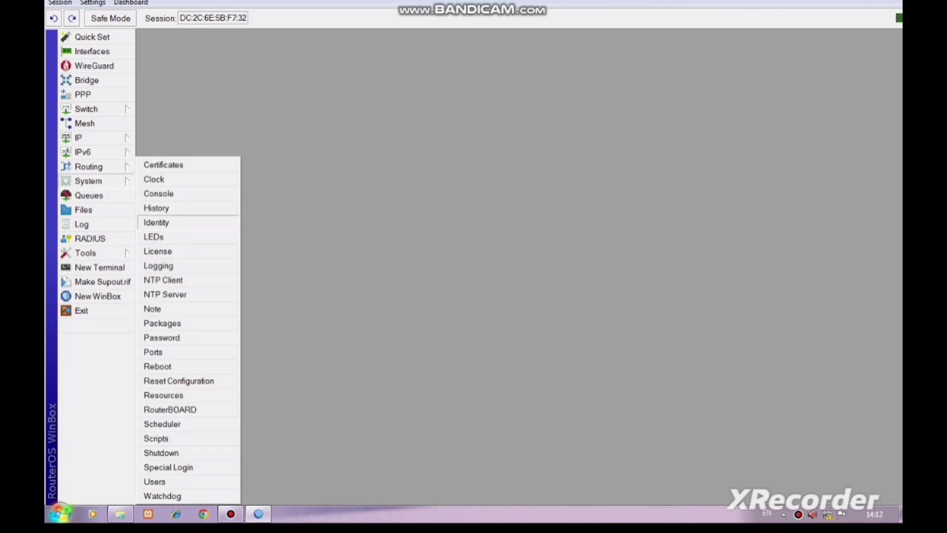
pyautogui.click(156, 222)
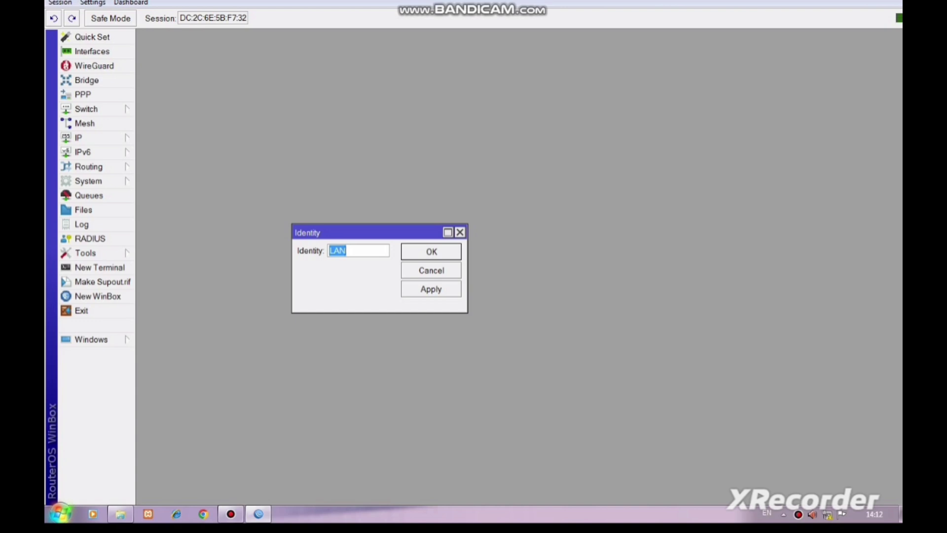
pyautogui.click(431, 289)
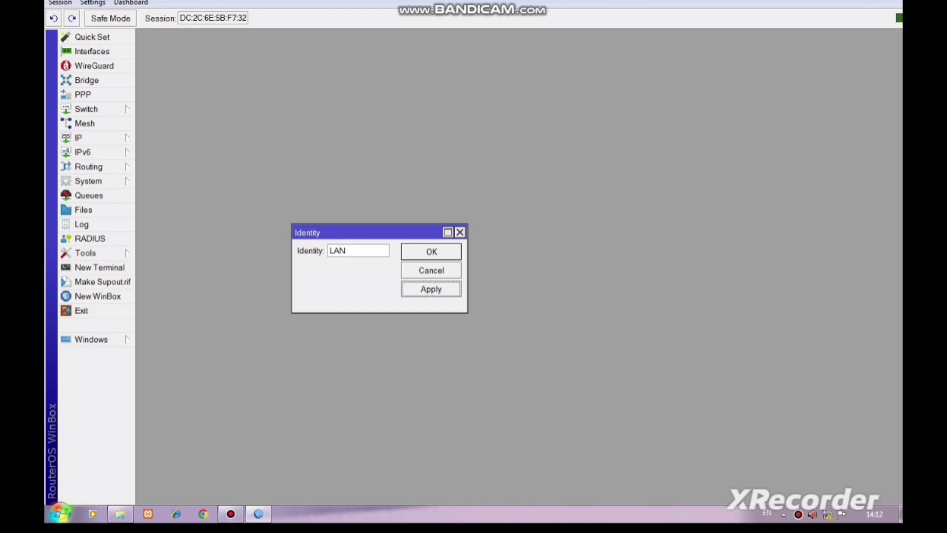
pyautogui.click(431, 252)
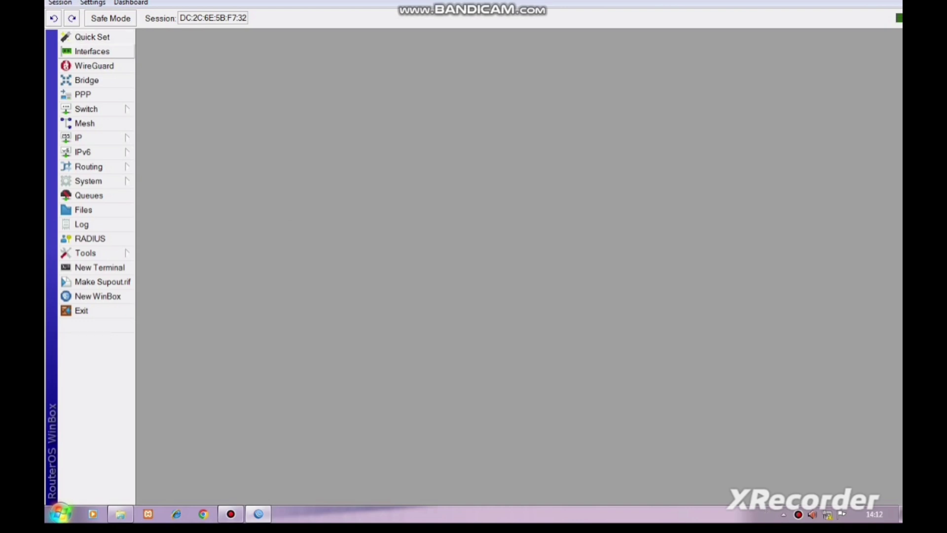
# Step: Examine the second router's IP address list for the addresses and networks assigned to its interfaces
pyautogui.click(89, 137)
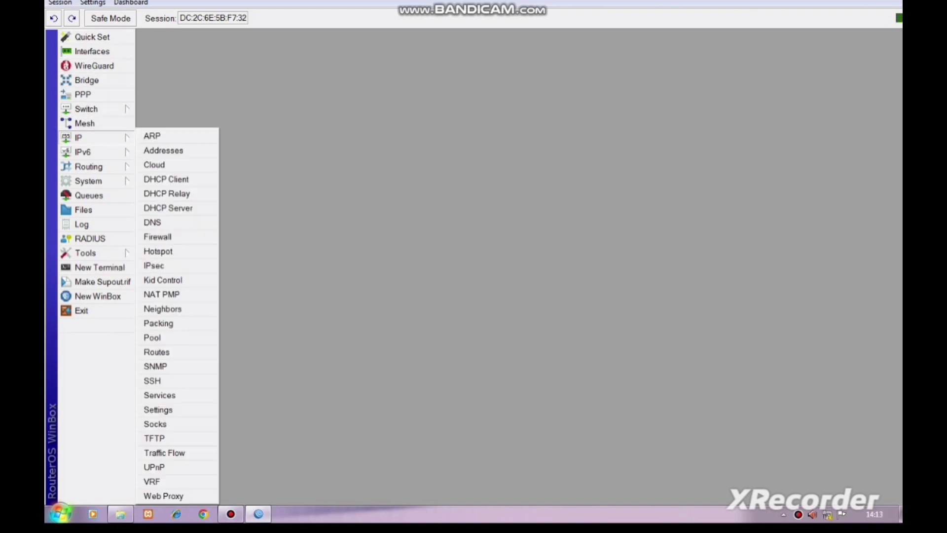
pyautogui.click(163, 150)
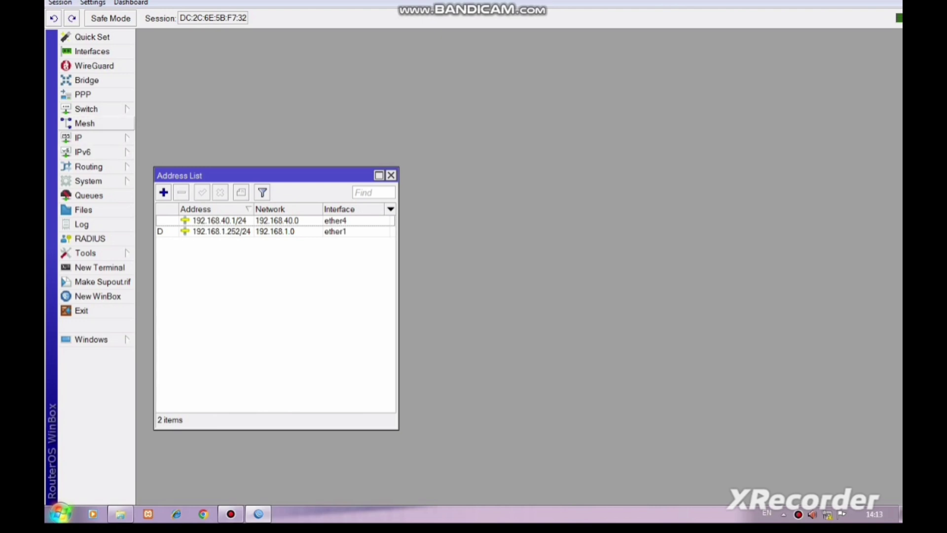
# Step: Check the status and settings of the second router's DHCP client on ether1, apply it and confirm it
pyautogui.click(79, 138)
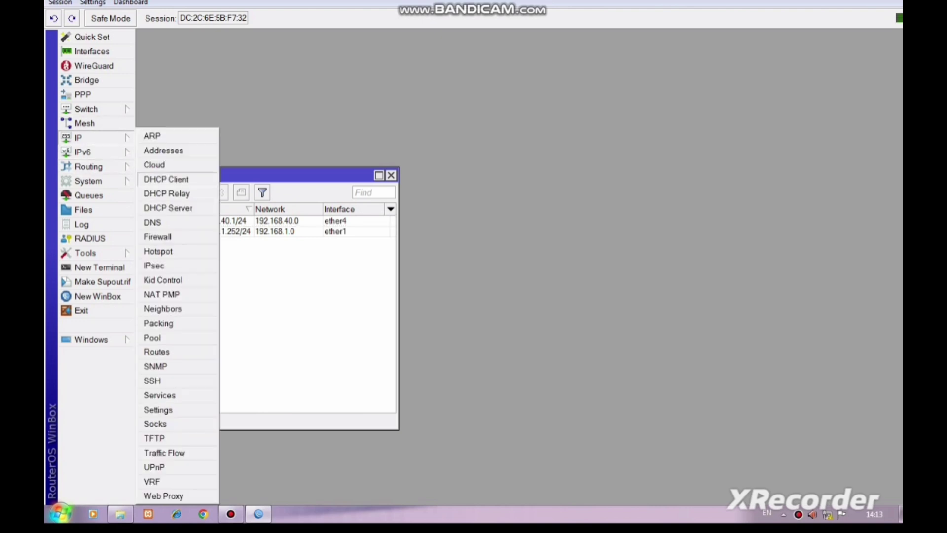
pyautogui.click(166, 180)
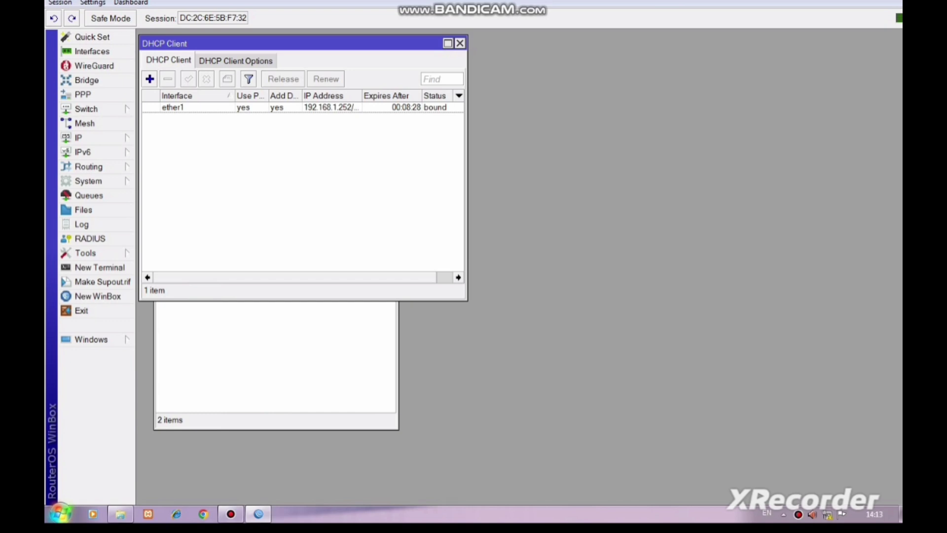
pyautogui.click(79, 137)
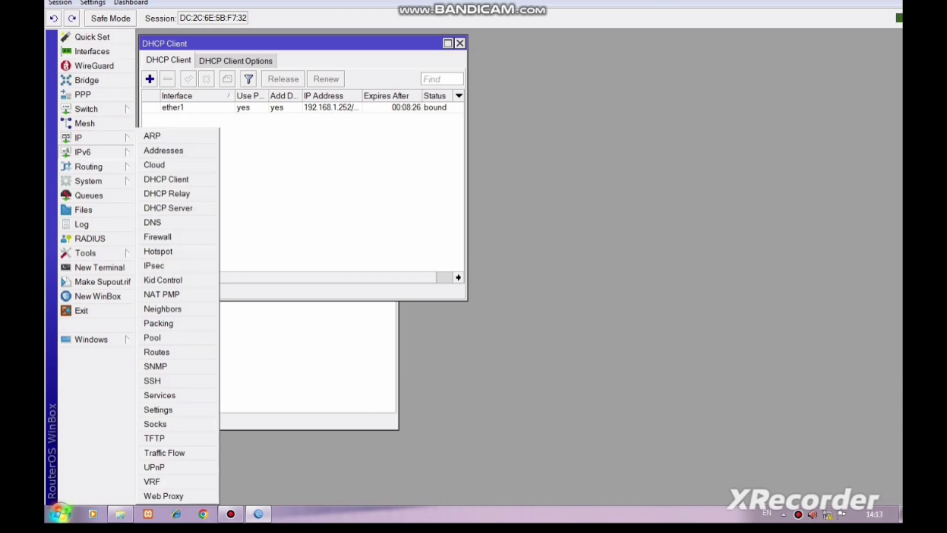
pyautogui.moveTo(83, 152)
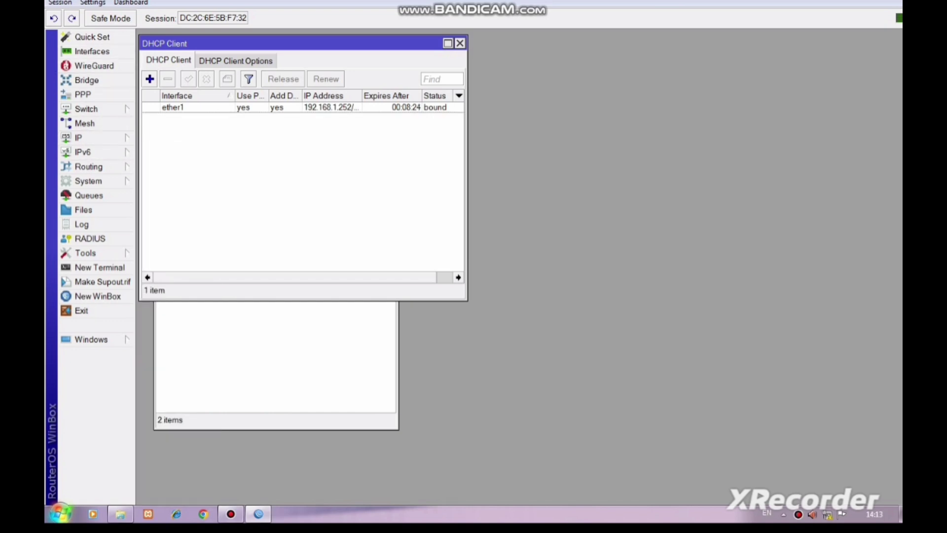
pyautogui.doubleClick(173, 107)
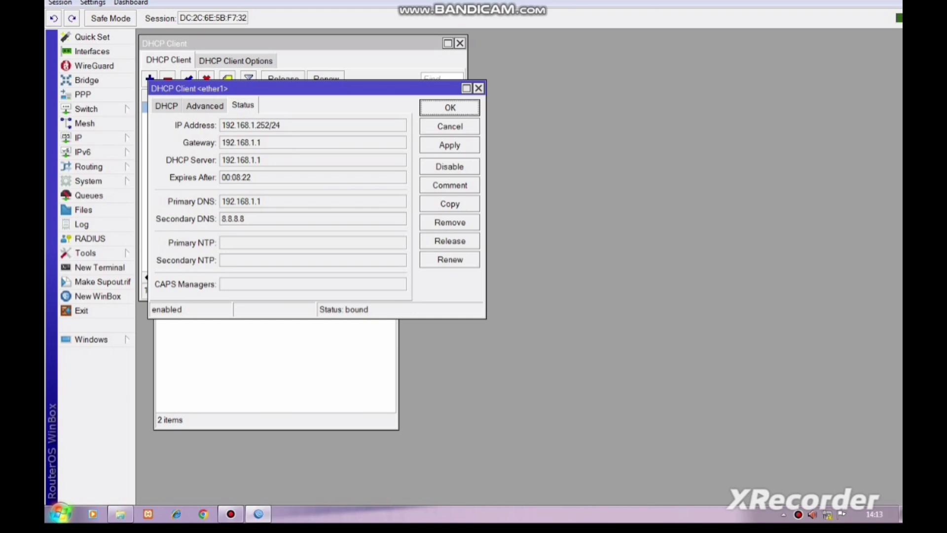
pyautogui.click(166, 105)
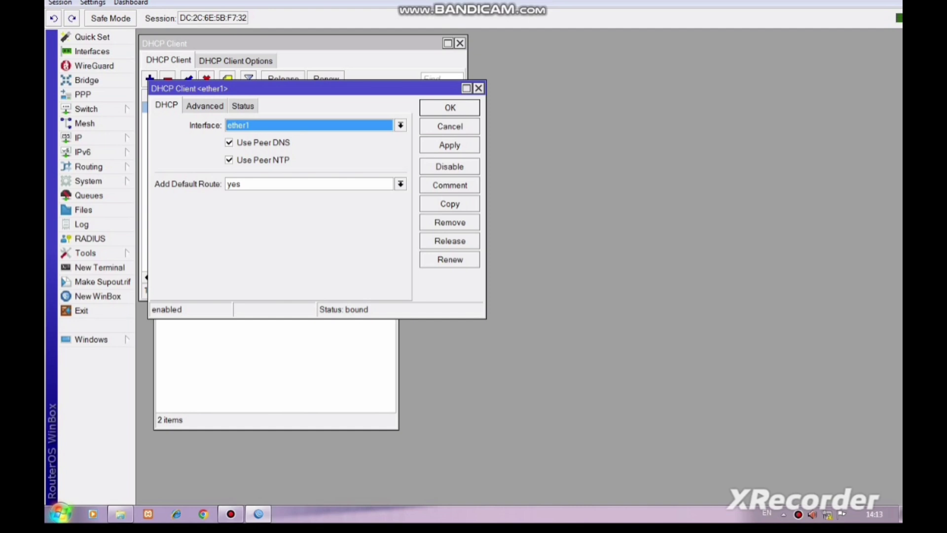
pyautogui.click(450, 145)
pyautogui.click(450, 108)
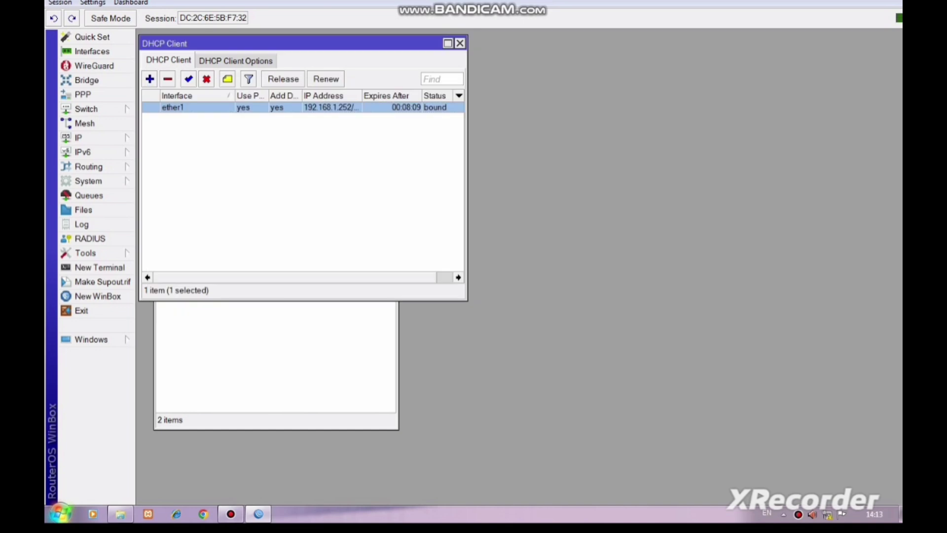
# Step: Check the second router's DNS servers and the remote requests option, then close the DNS settings
pyautogui.click(79, 137)
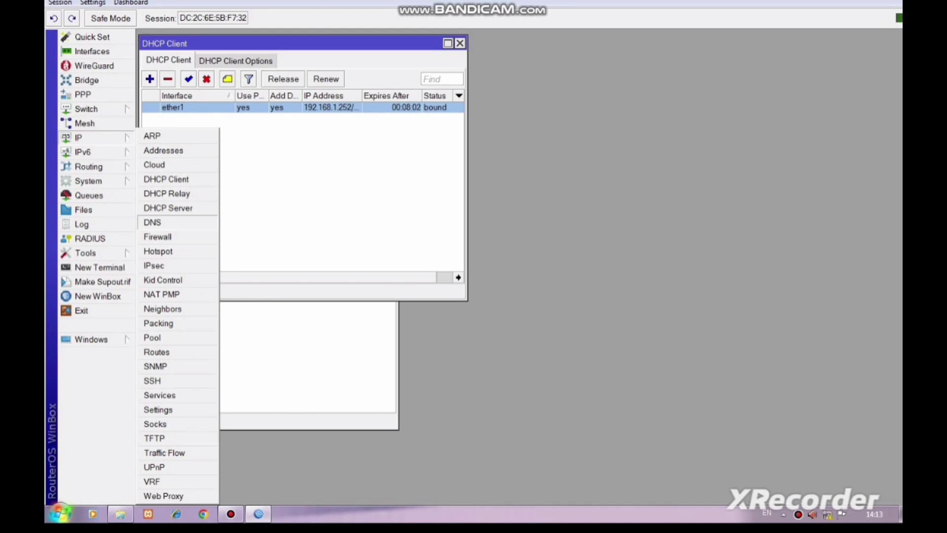
pyautogui.click(153, 222)
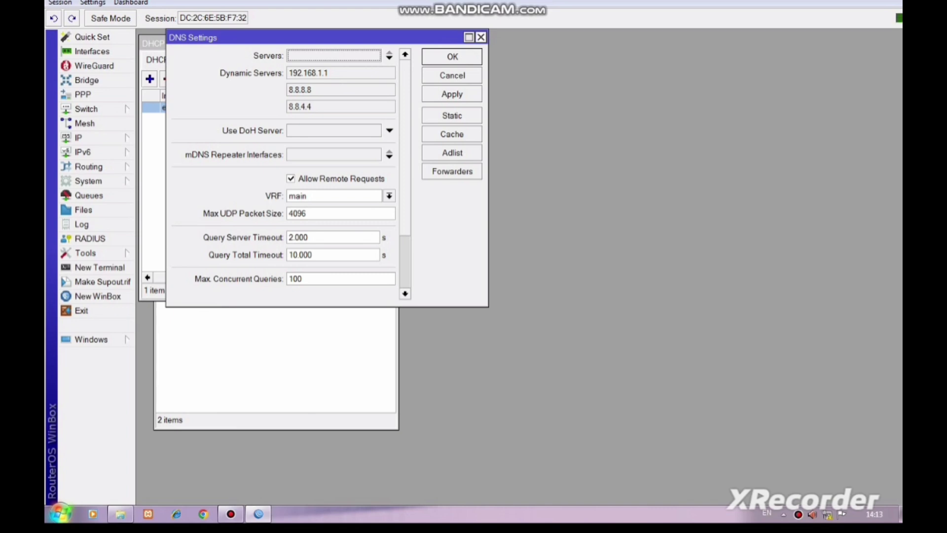
pyautogui.click(481, 37)
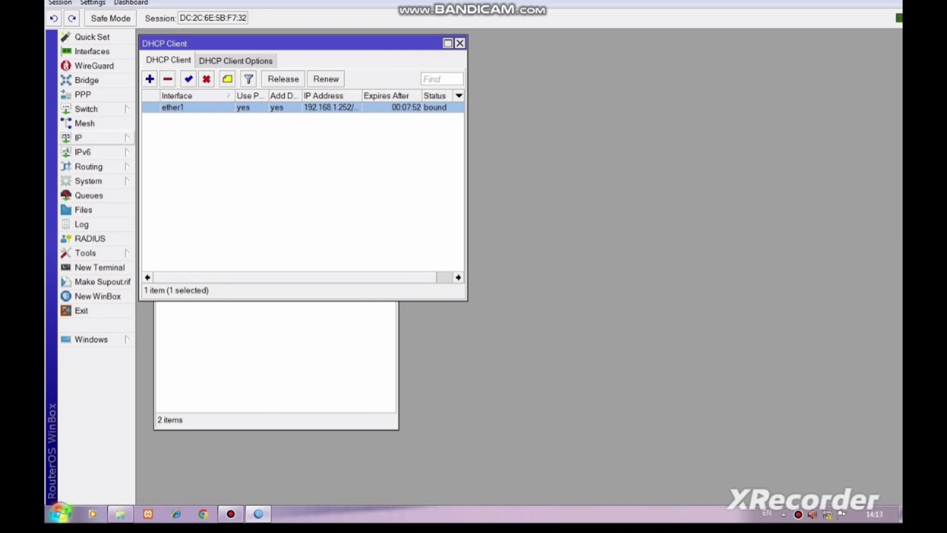
# Step: Check the chain, out interface and action of the second router's srcnat NAT rule, apply it and confirm it
pyautogui.click(79, 137)
pyautogui.click(157, 237)
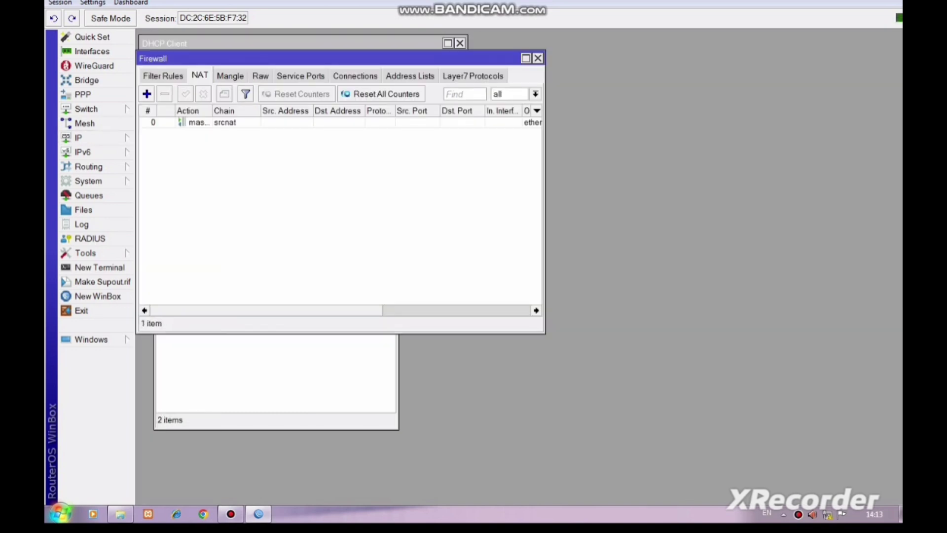
pyautogui.click(197, 122)
pyautogui.doubleClick(197, 122)
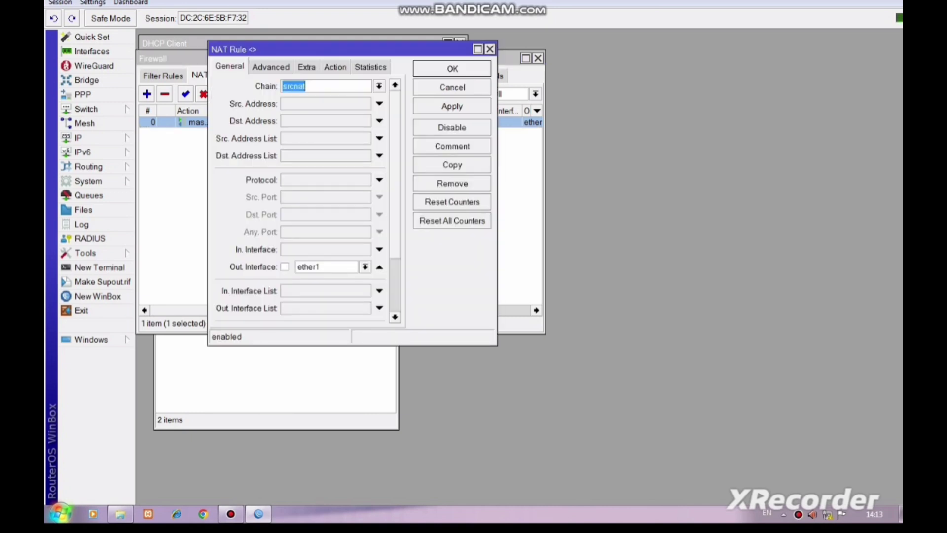
pyautogui.click(335, 66)
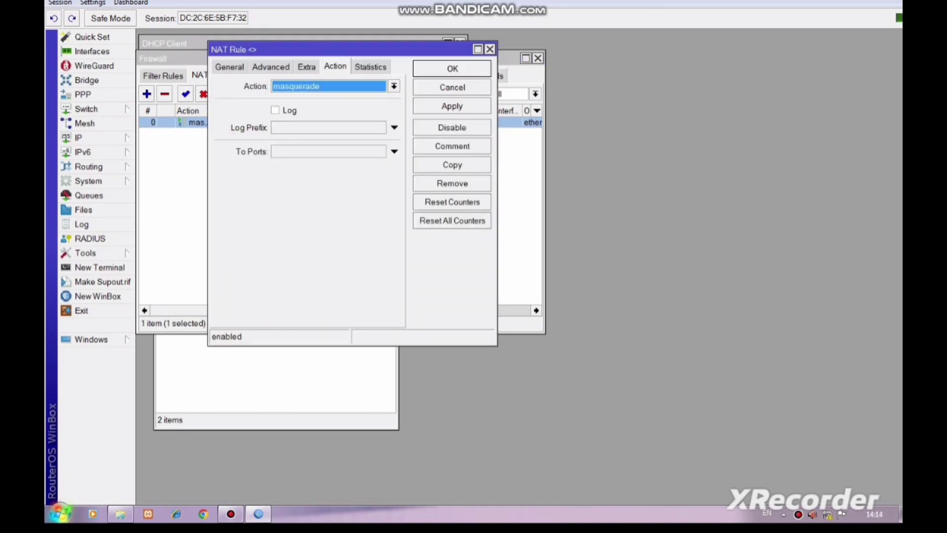
pyautogui.click(452, 106)
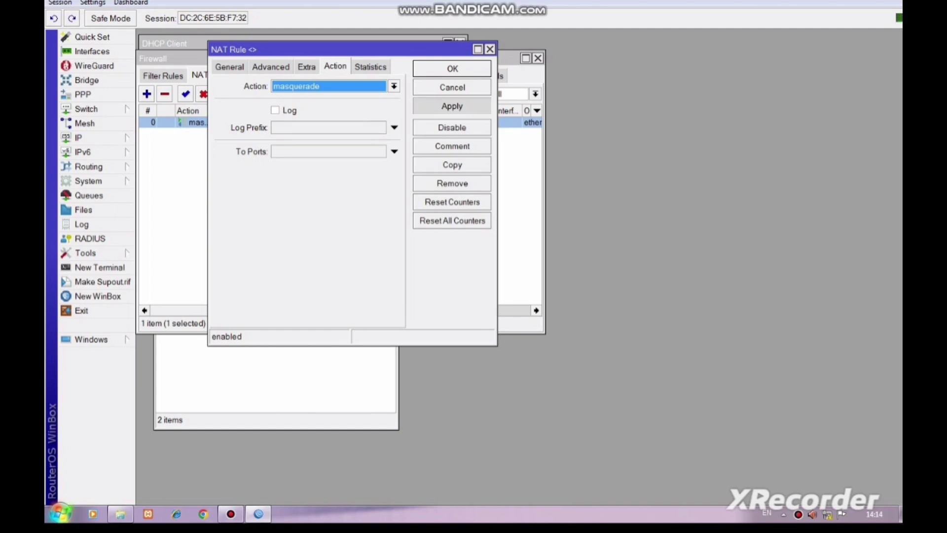
pyautogui.click(452, 69)
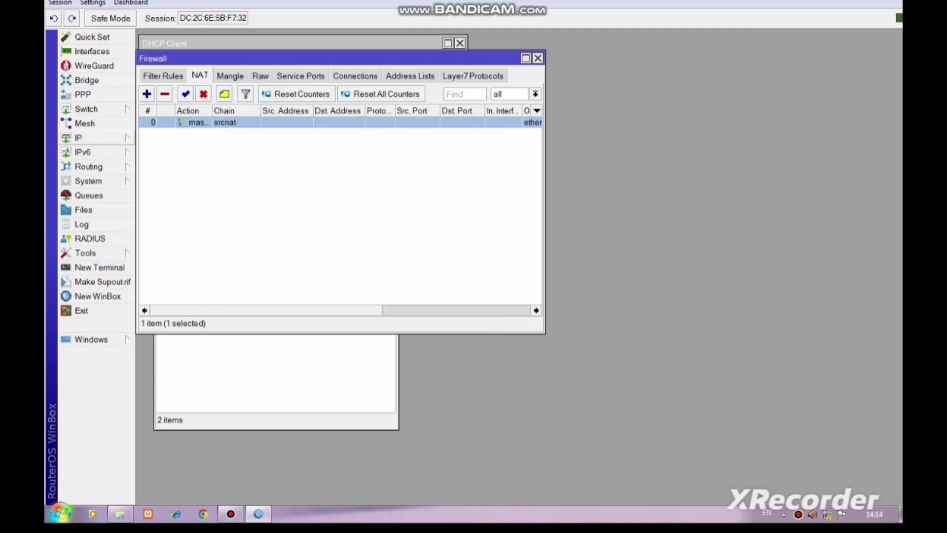
# Step: Examine the second router's route list for destinations and gateways, then close the route and firewall windows
pyautogui.click(79, 138)
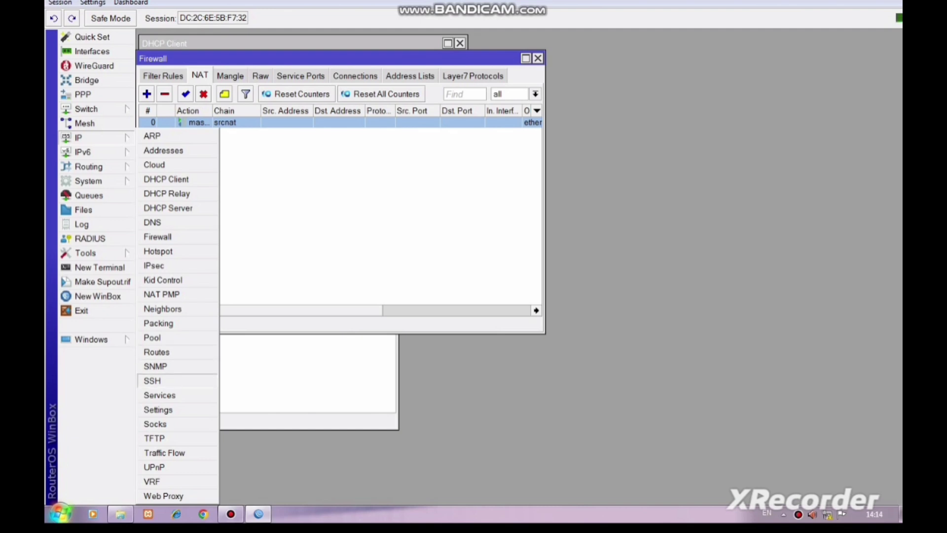
pyautogui.click(156, 351)
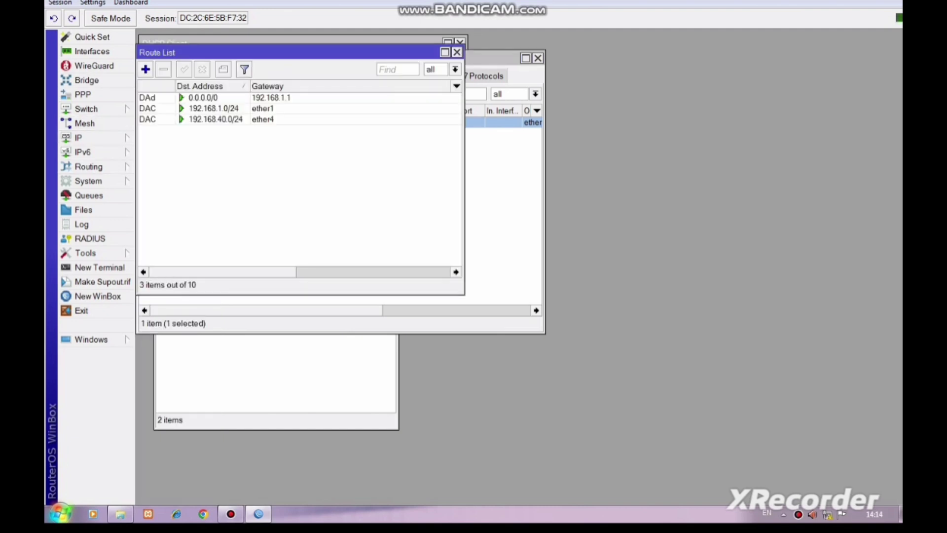
pyautogui.click(456, 52)
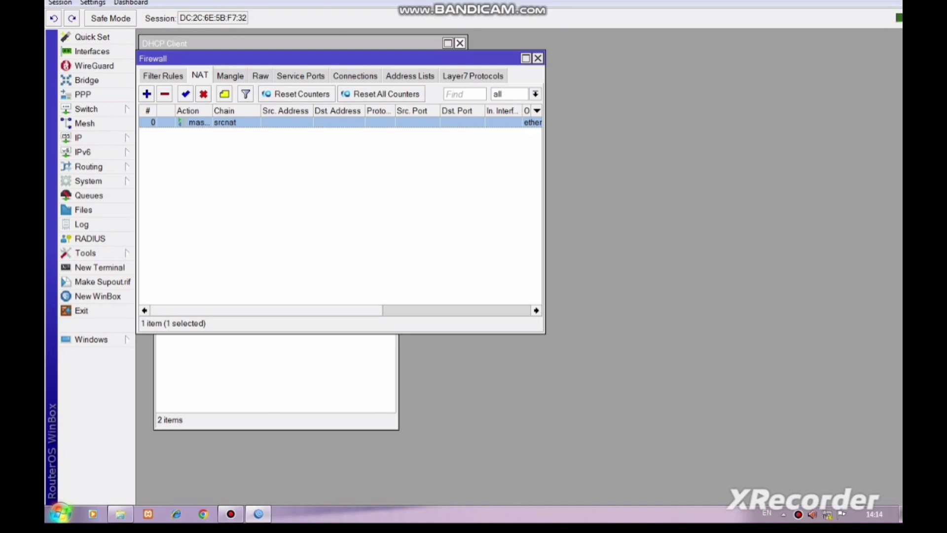
pyautogui.click(538, 58)
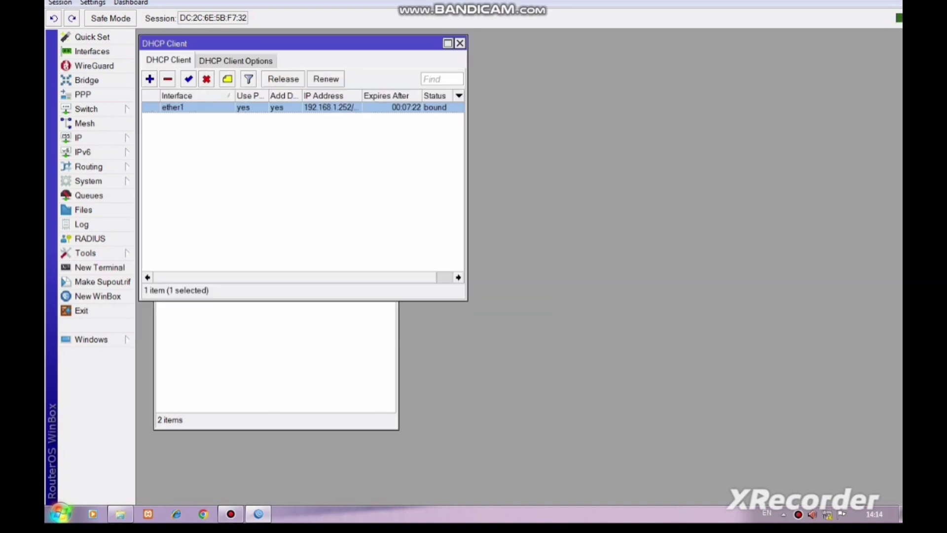
# Step: Set the interface of DHCP server dhcp1 to ether4, confirm it and dismiss the Windows color scheme prompt
pyautogui.click(89, 137)
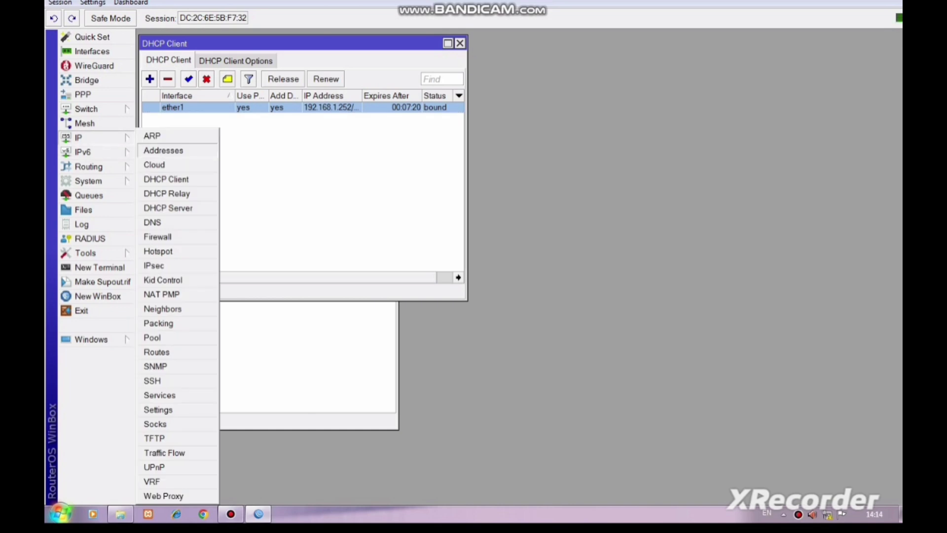
pyautogui.click(167, 208)
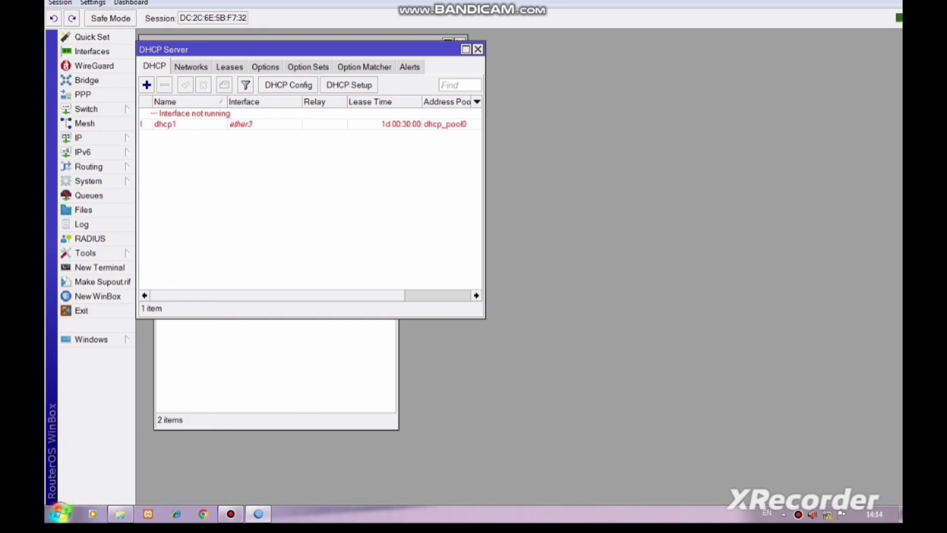
pyautogui.click(197, 123)
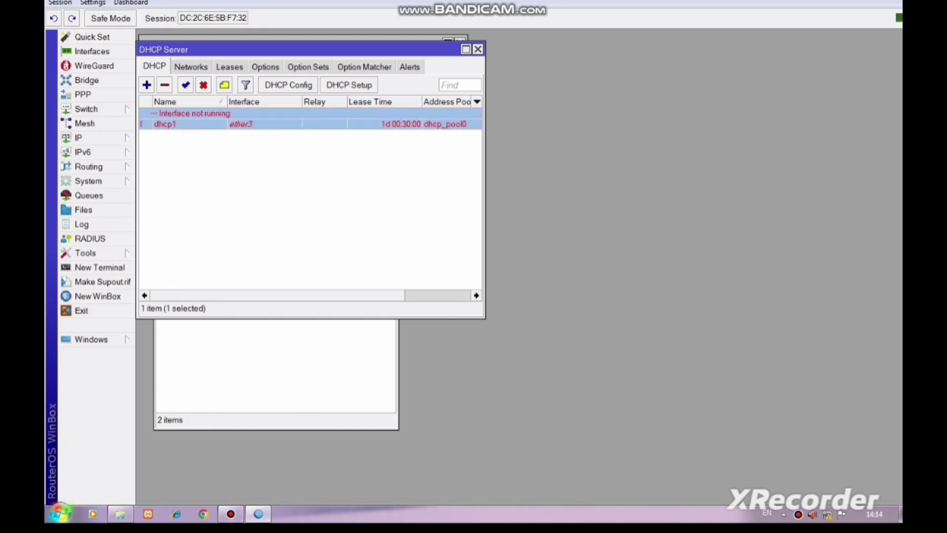
pyautogui.doubleClick(197, 123)
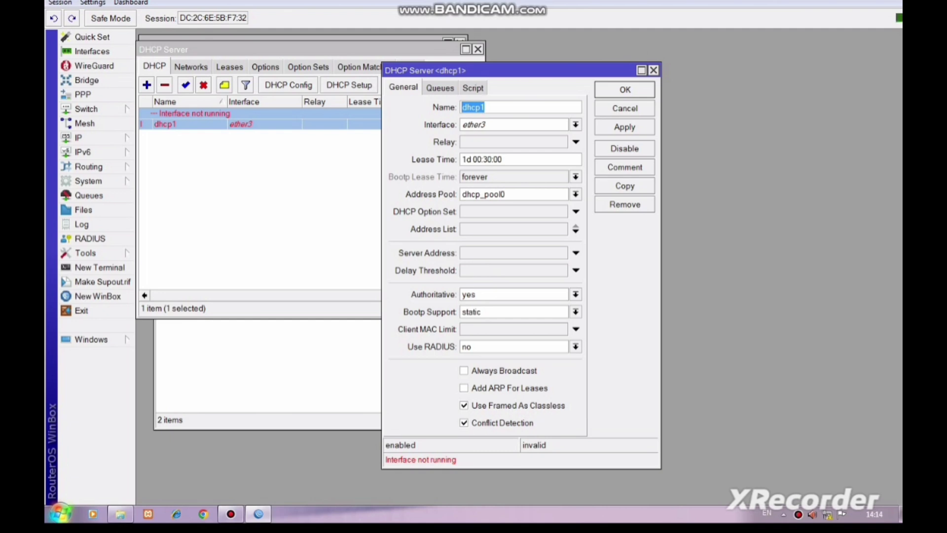
pyautogui.click(576, 125)
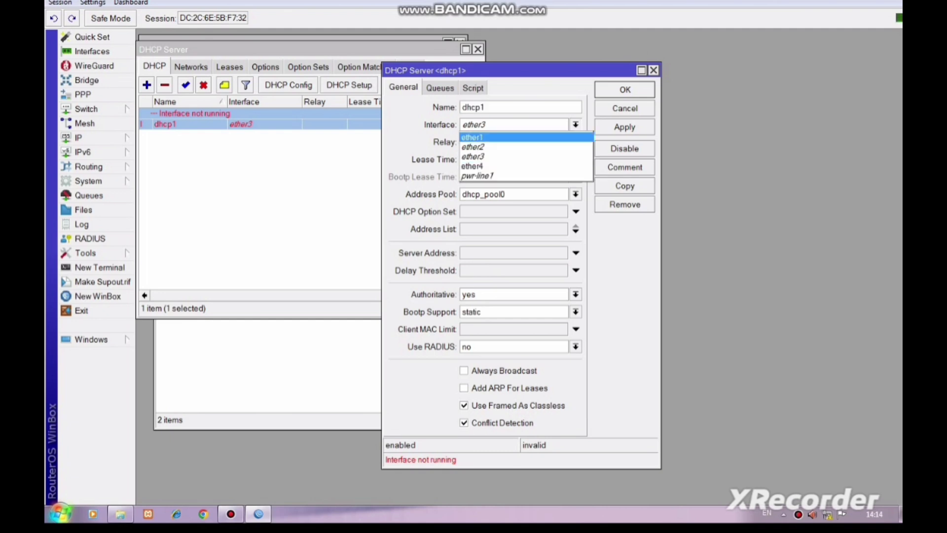
pyautogui.press('Down')
pyautogui.press('Down')
pyautogui.press('Down')
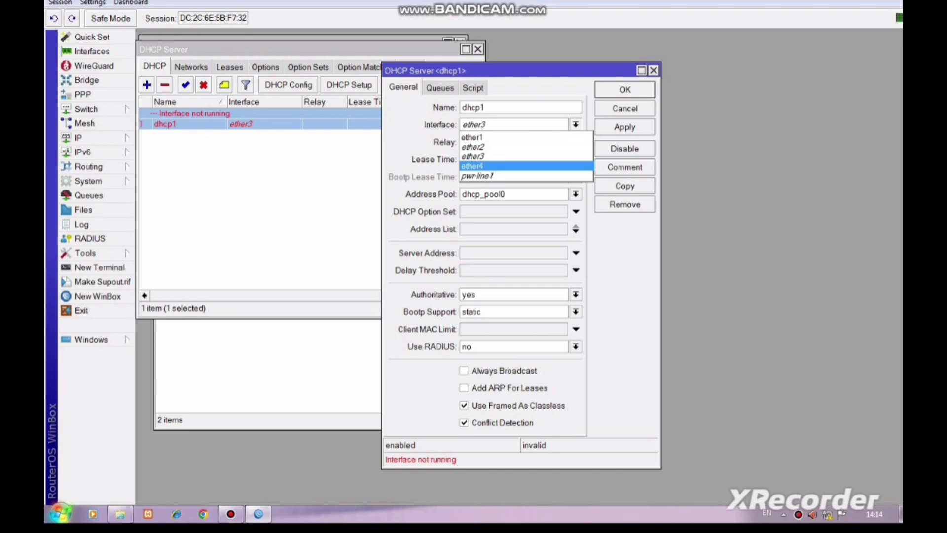
pyautogui.press('Return')
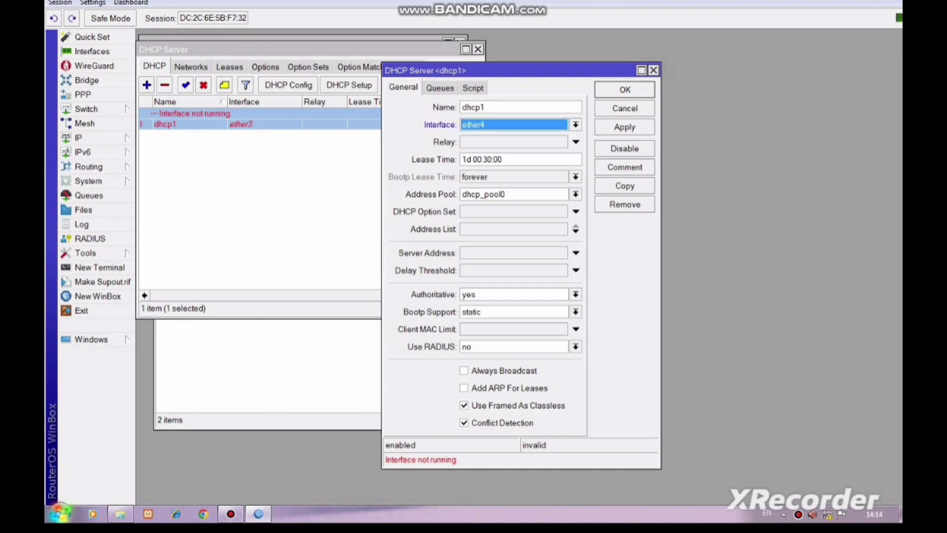
pyautogui.press('Return')
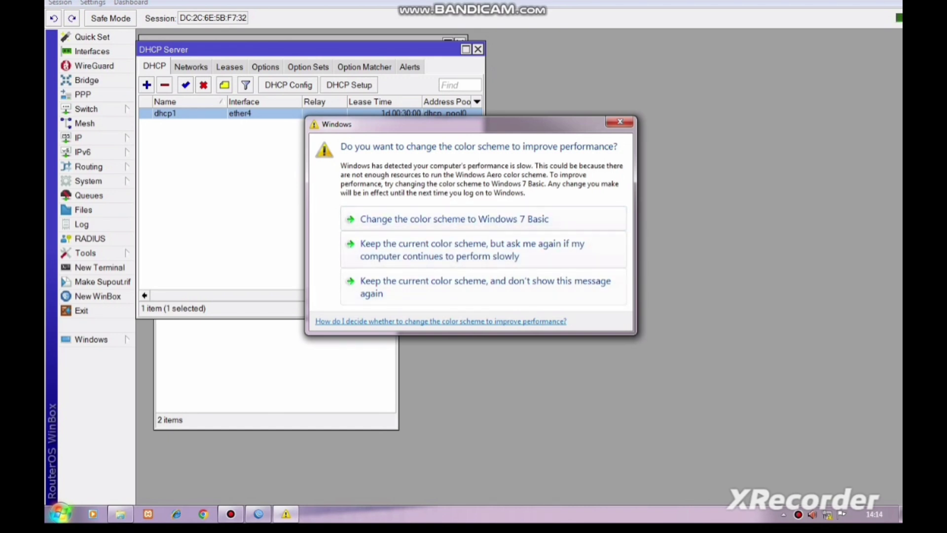
pyautogui.click(620, 122)
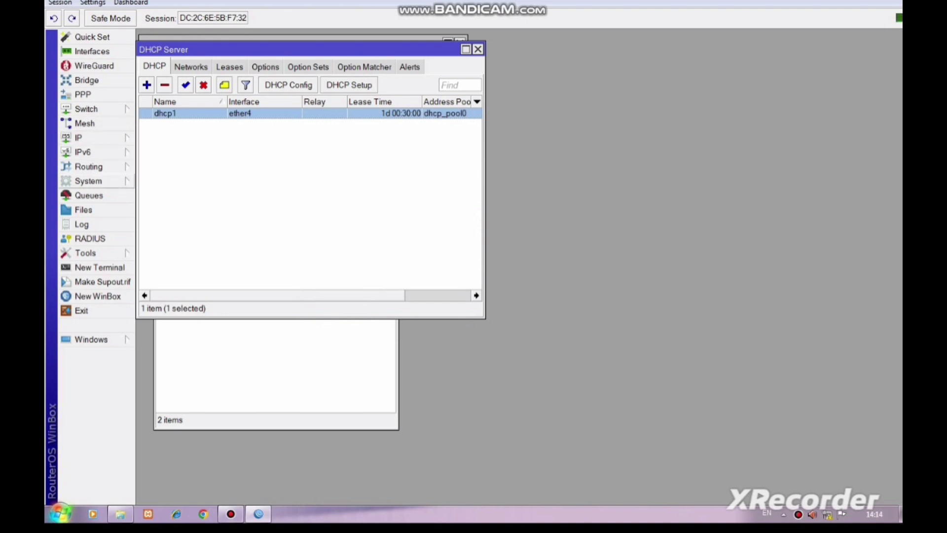
# Step: Examine the second router's OSPF interface templates, instances, areas and interfaces
pyautogui.click(89, 166)
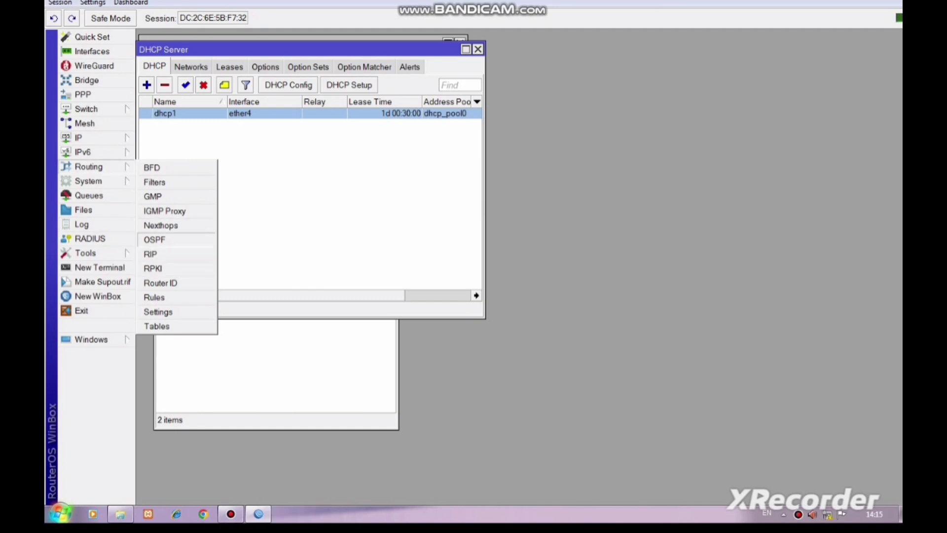
pyautogui.click(154, 239)
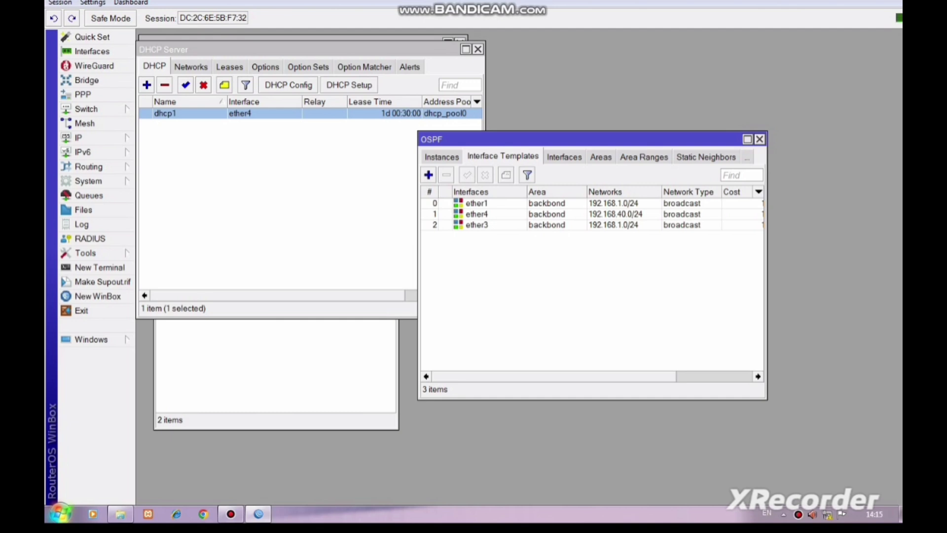
pyautogui.click(441, 157)
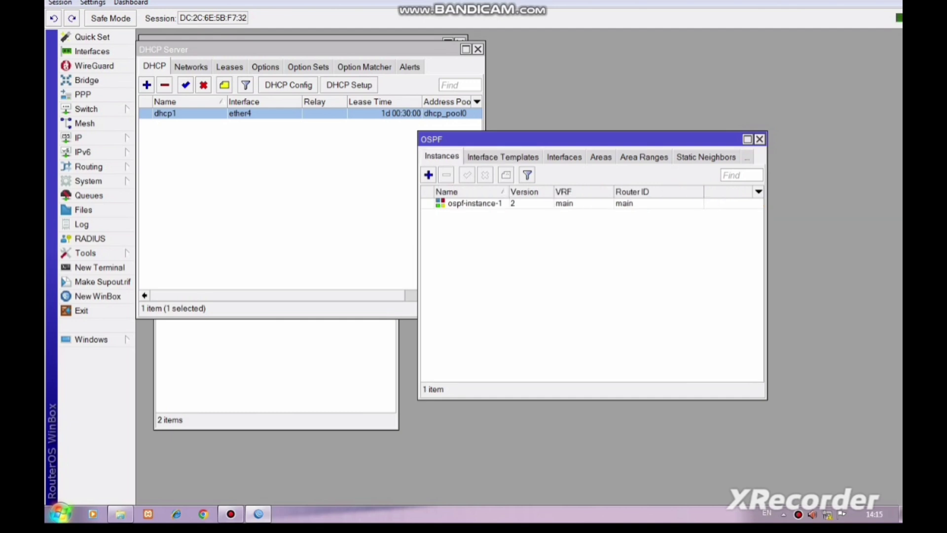
pyautogui.click(601, 157)
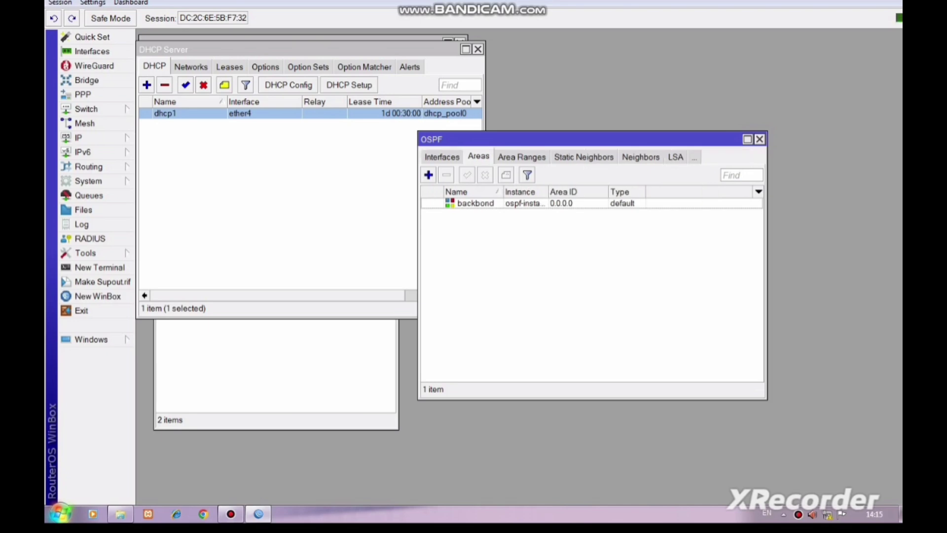
pyautogui.click(442, 157)
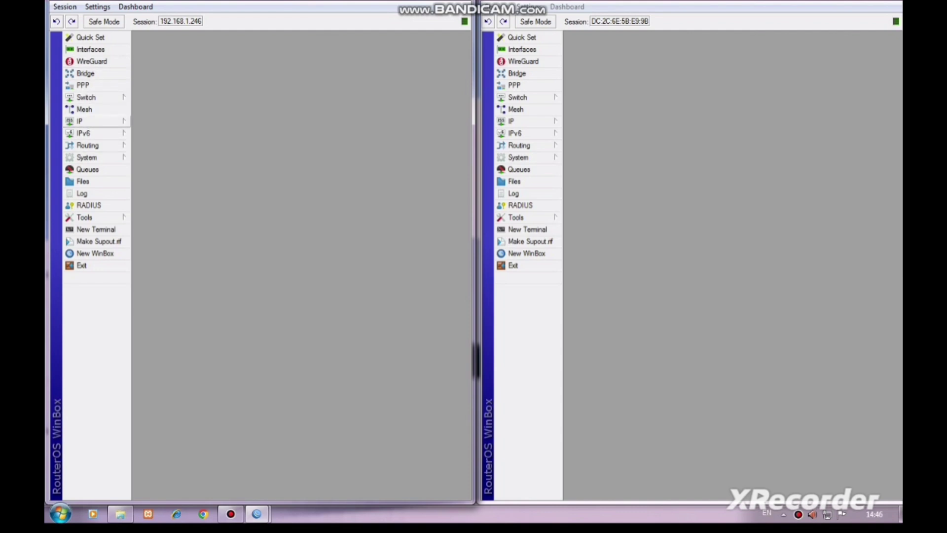
# Step: Compare the DHCP client entries of both routers, then close the second router's DHCP client window
pyautogui.click(96, 122)
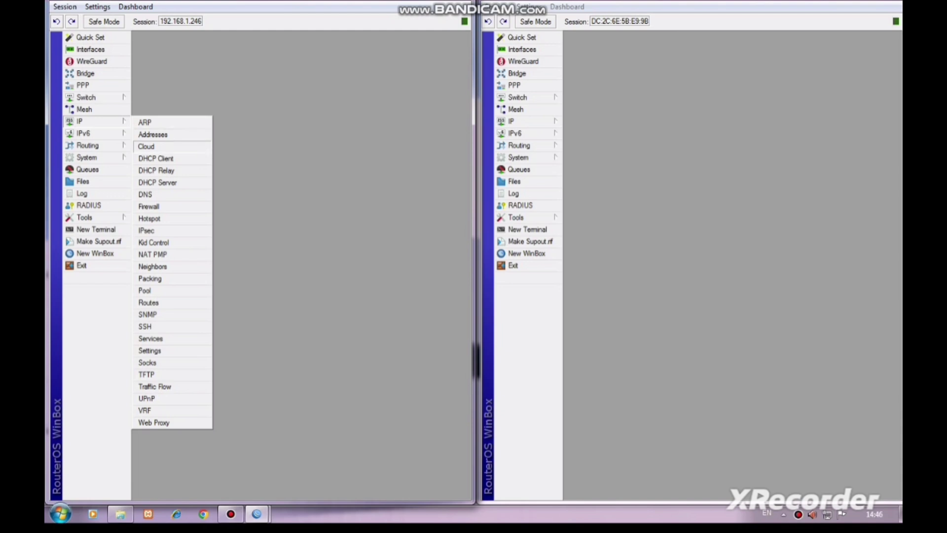
pyautogui.click(156, 159)
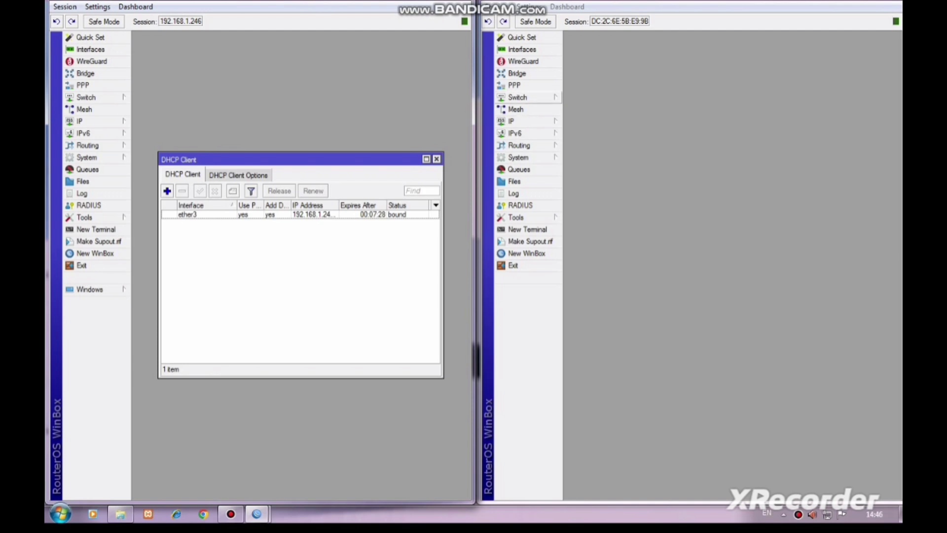
pyautogui.click(513, 121)
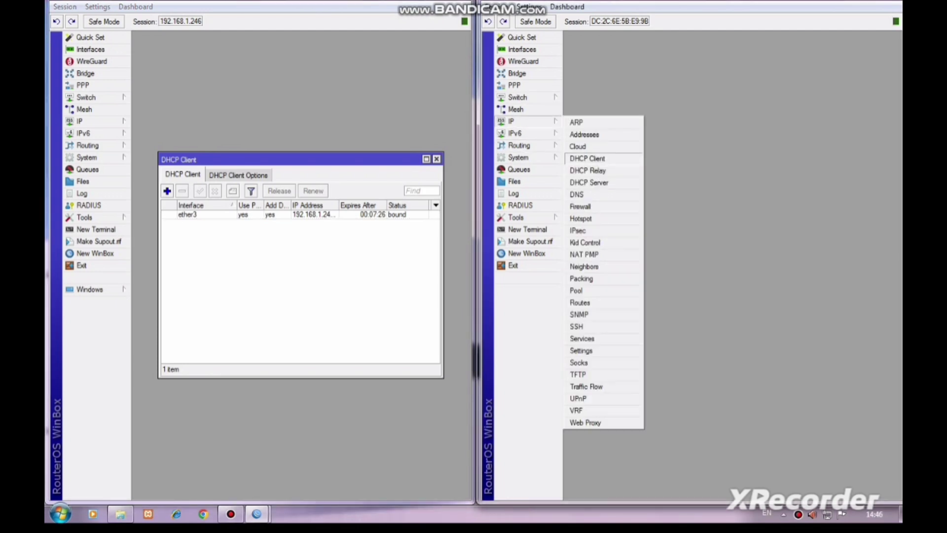
pyautogui.click(588, 157)
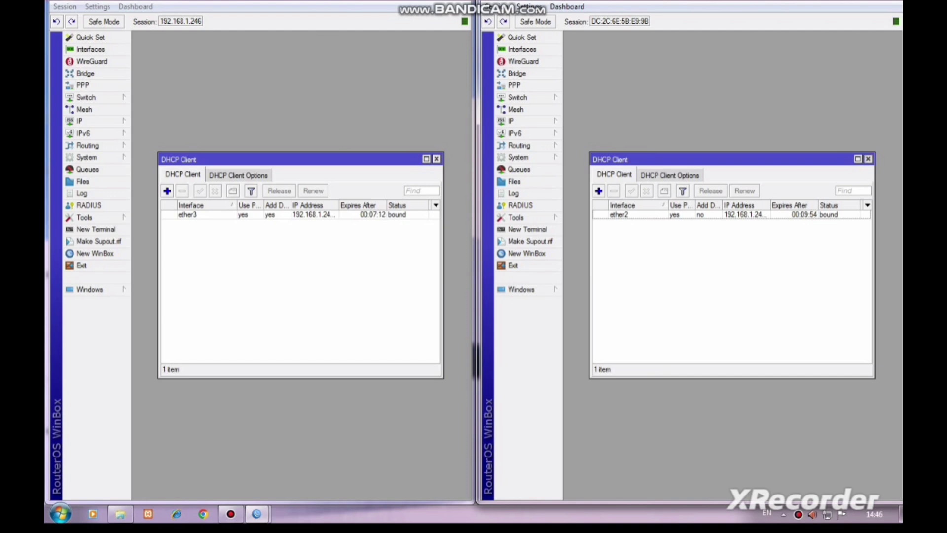
pyautogui.click(868, 159)
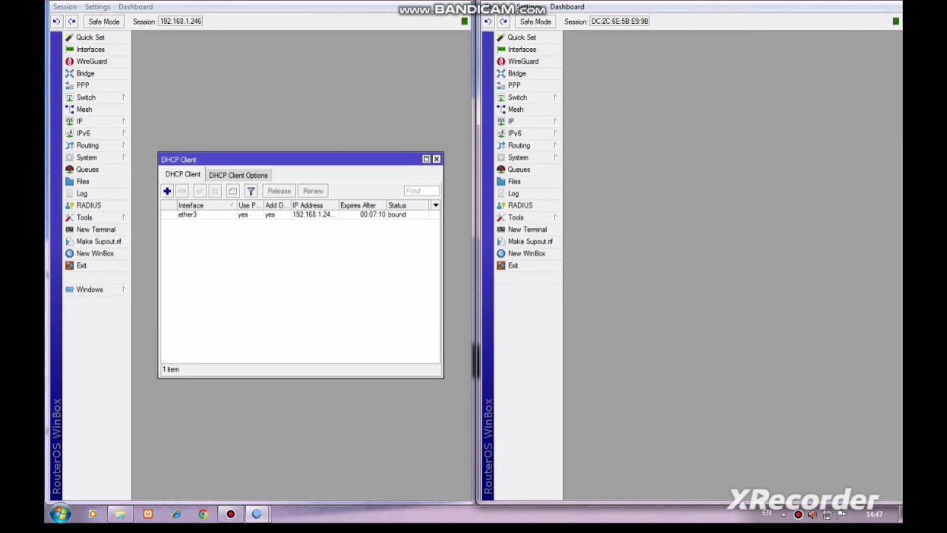
# Step: Compare the IP route lists of both routers for destinations, gateways and distances
pyautogui.click(86, 121)
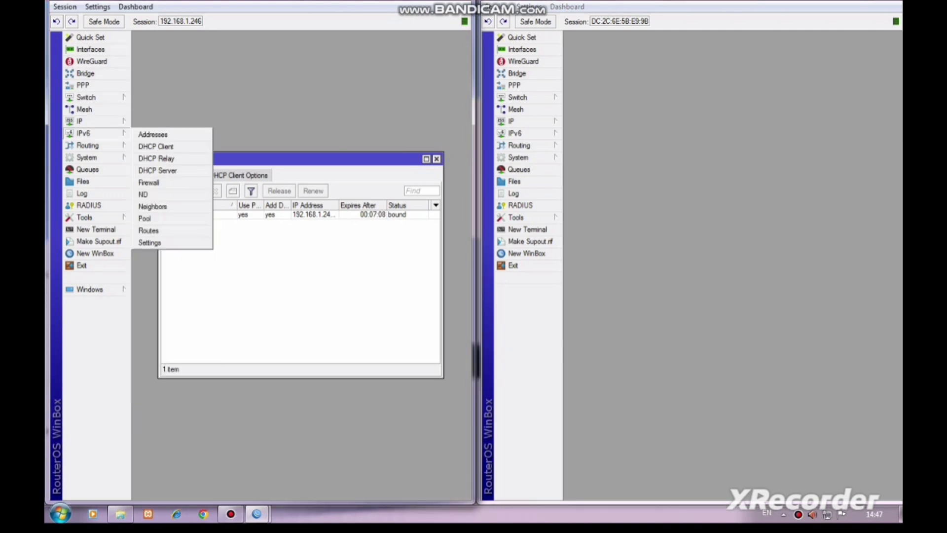
pyautogui.moveTo(86, 121)
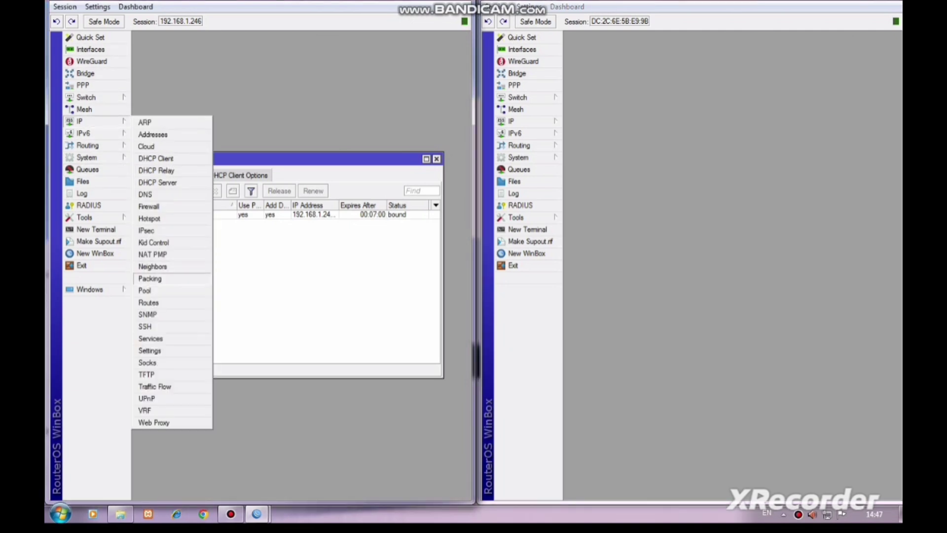
pyautogui.click(148, 302)
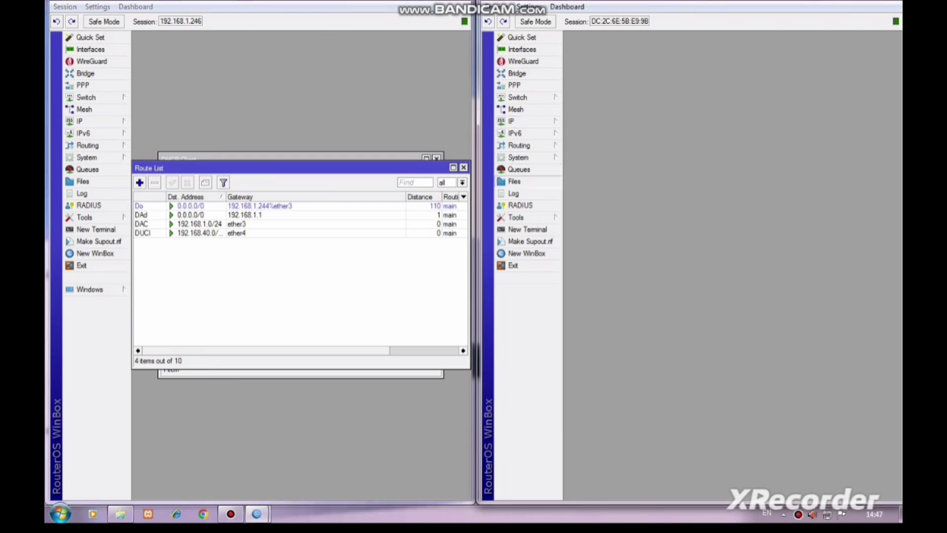
pyautogui.moveTo(523, 121)
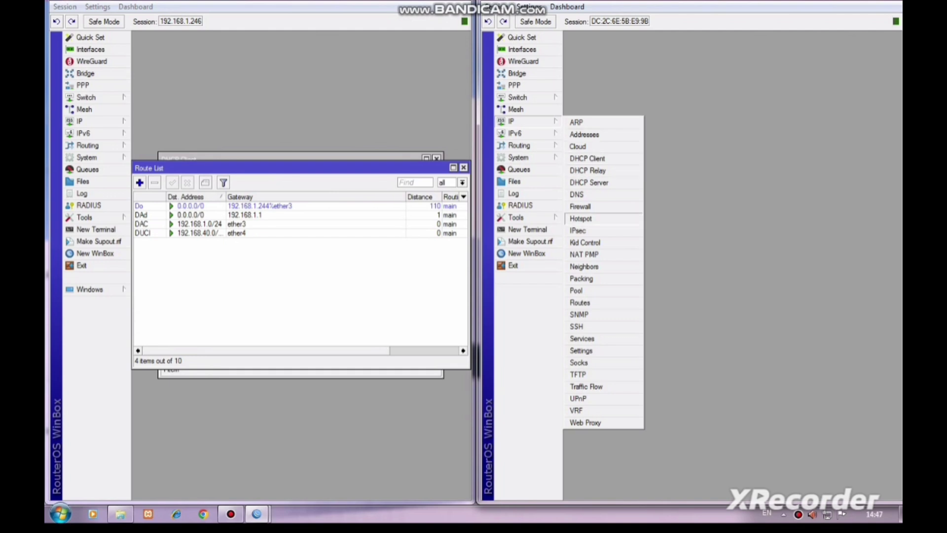
pyautogui.click(580, 303)
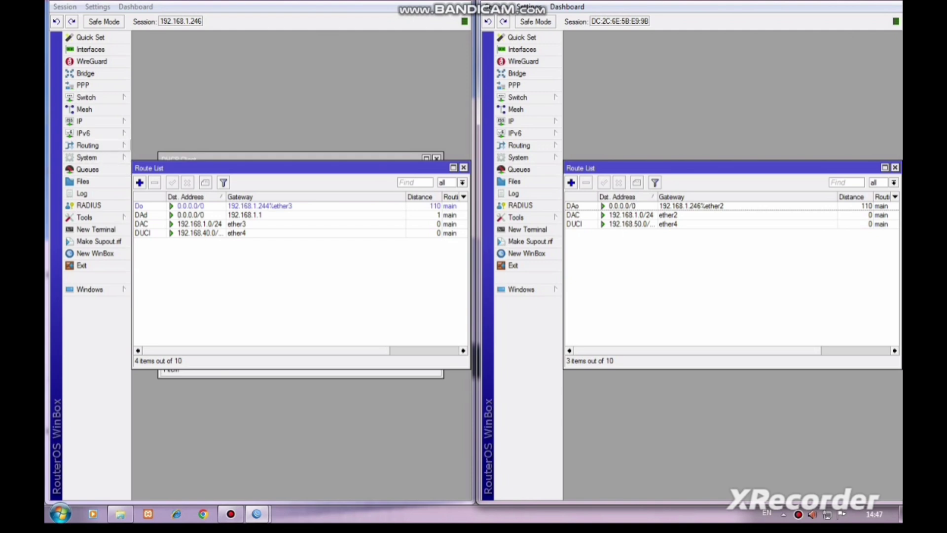
# Step: Compare the DHCP servers of both routers and inspect the general settings of dhcp1 on each
pyautogui.click(94, 121)
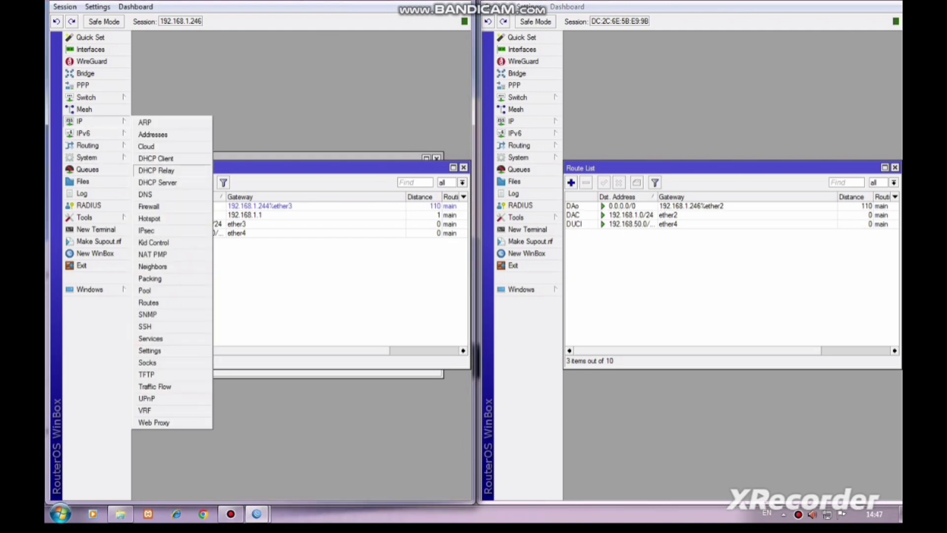
pyautogui.click(157, 182)
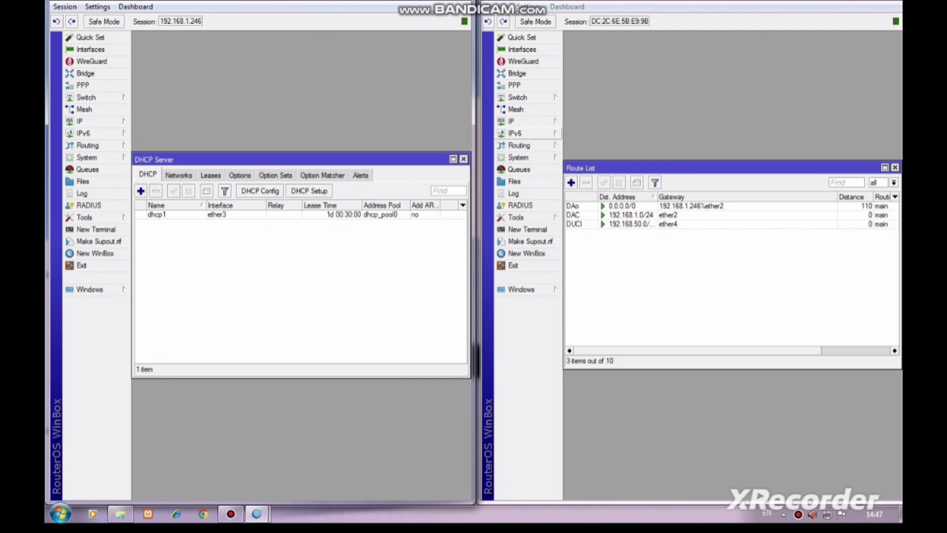
pyautogui.click(528, 121)
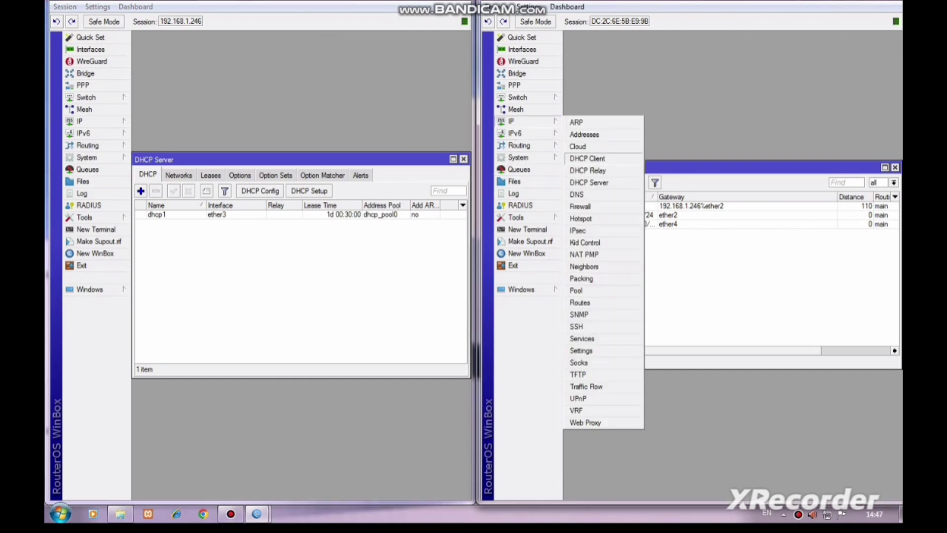
pyautogui.click(590, 182)
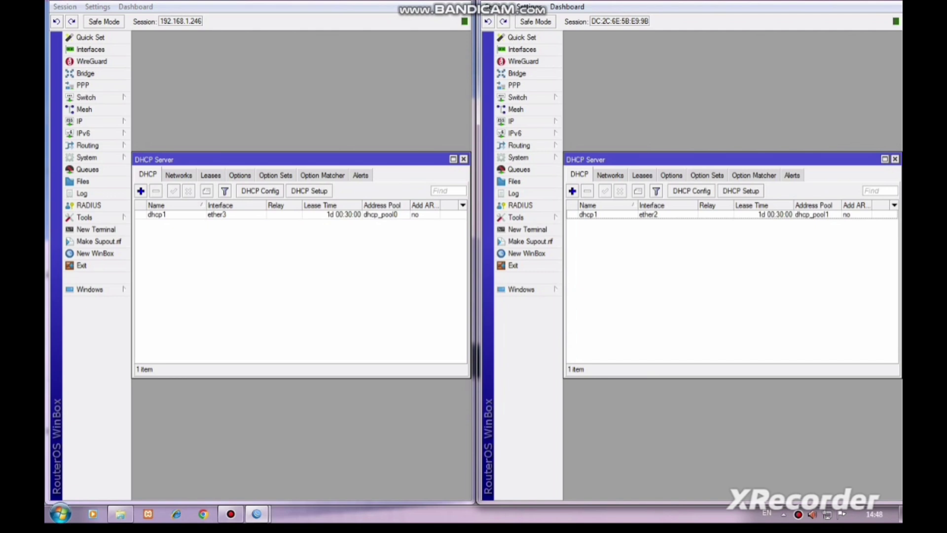
pyautogui.doubleClick(588, 214)
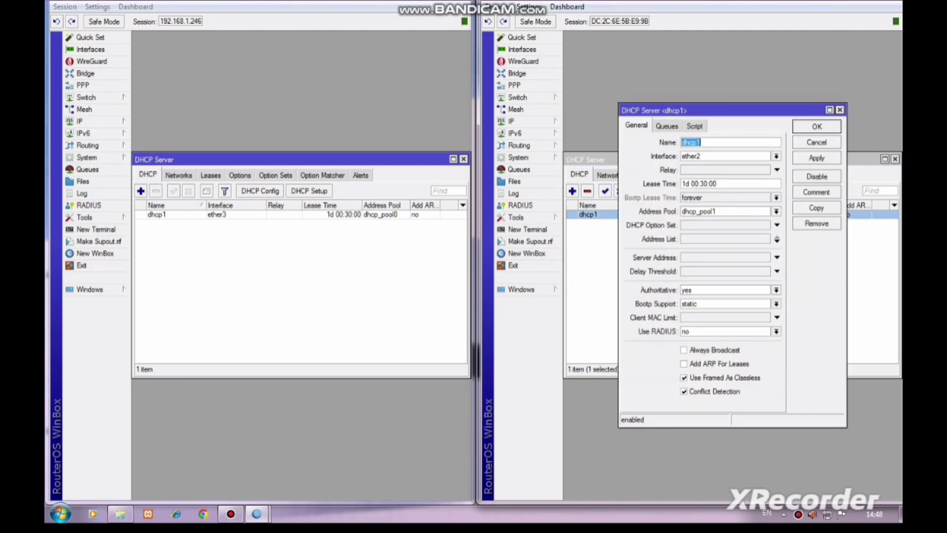
pyautogui.doubleClick(157, 214)
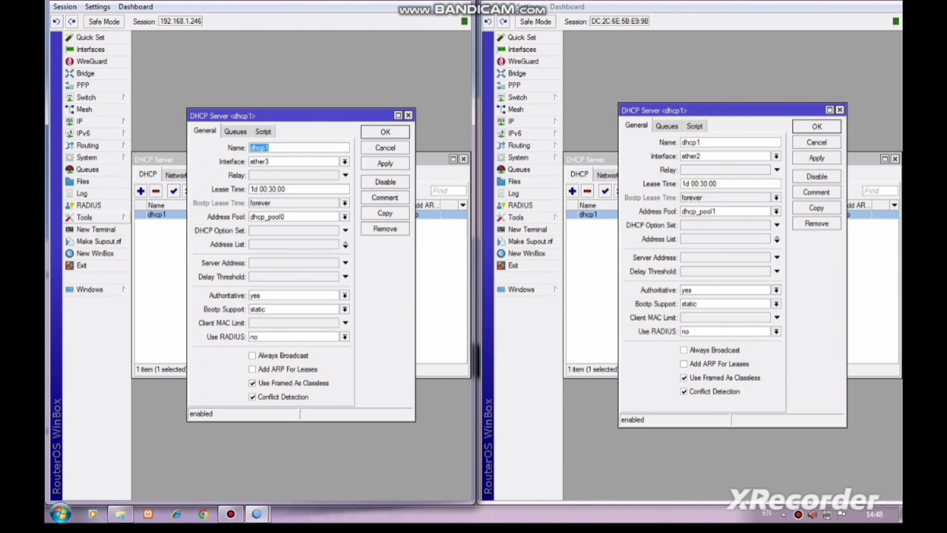
# Step: Ping 8.8.8.8 from the first router through interface ether3, then stop the ping
pyautogui.click(87, 217)
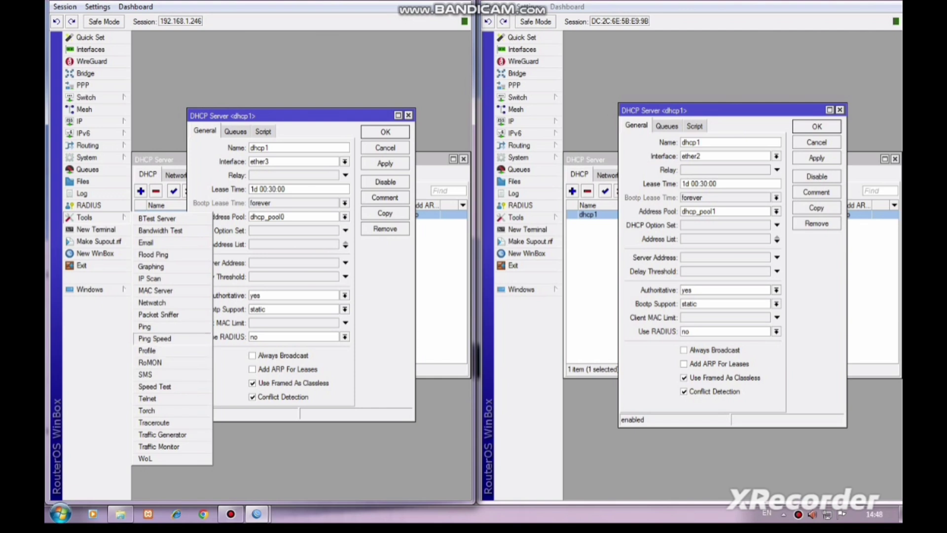
pyautogui.click(144, 326)
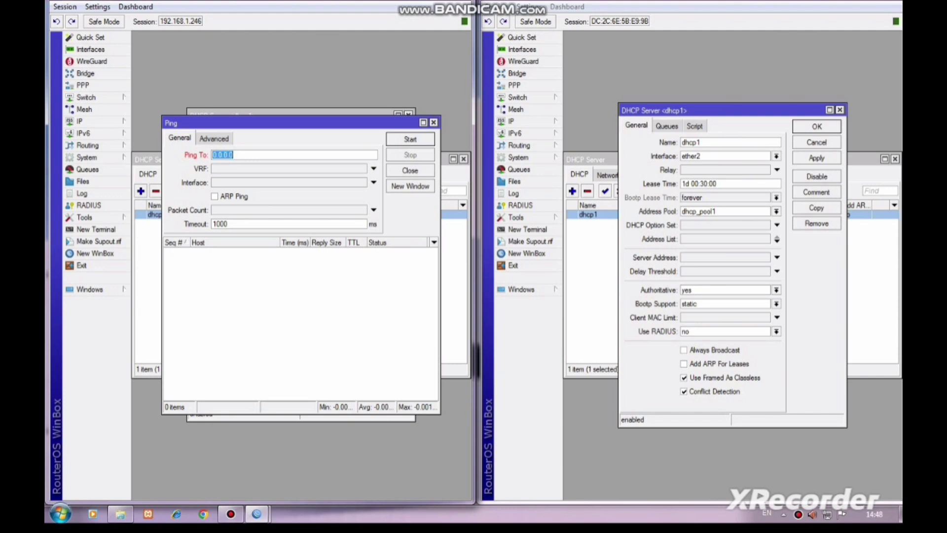
pyautogui.press('BackSpace')
pyautogui.write('8.8.8.8')
pyautogui.click(374, 183)
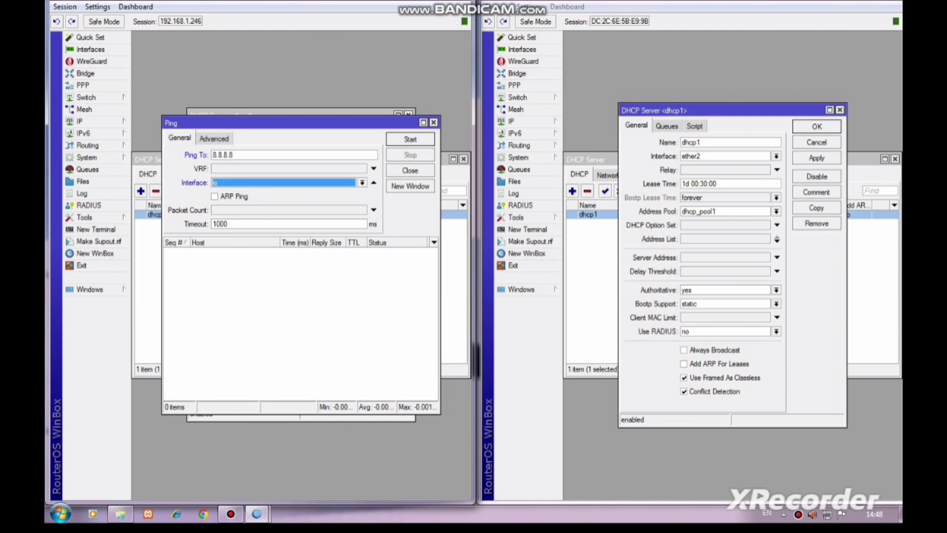
pyautogui.click(363, 182)
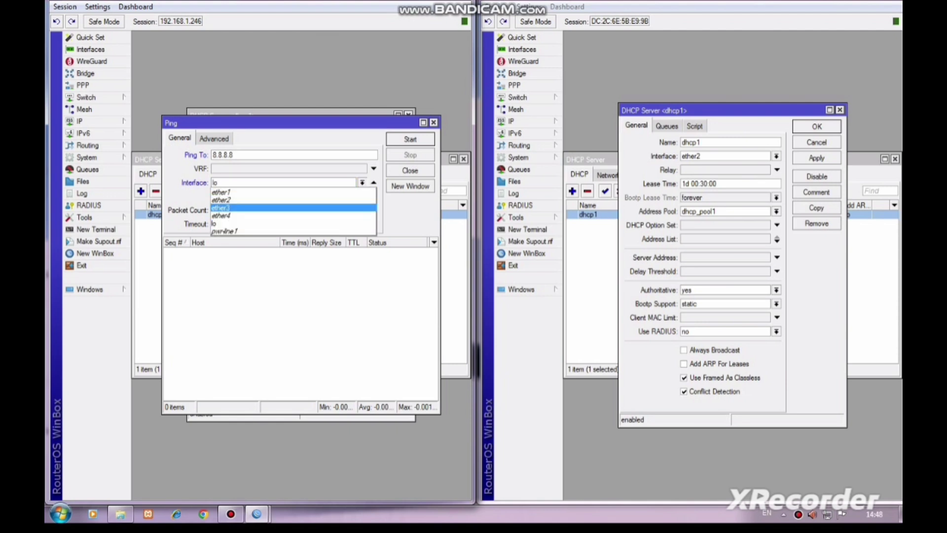
pyautogui.click(296, 208)
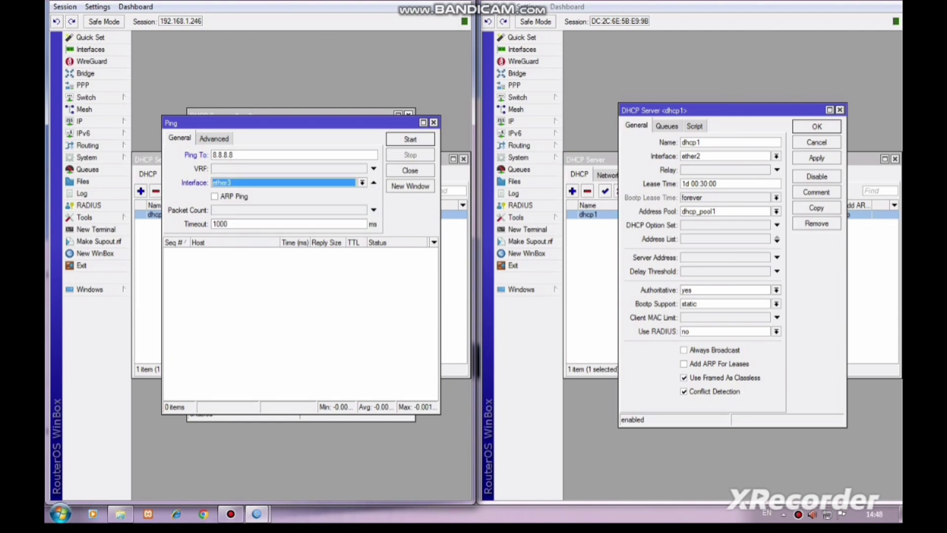
pyautogui.press('Return')
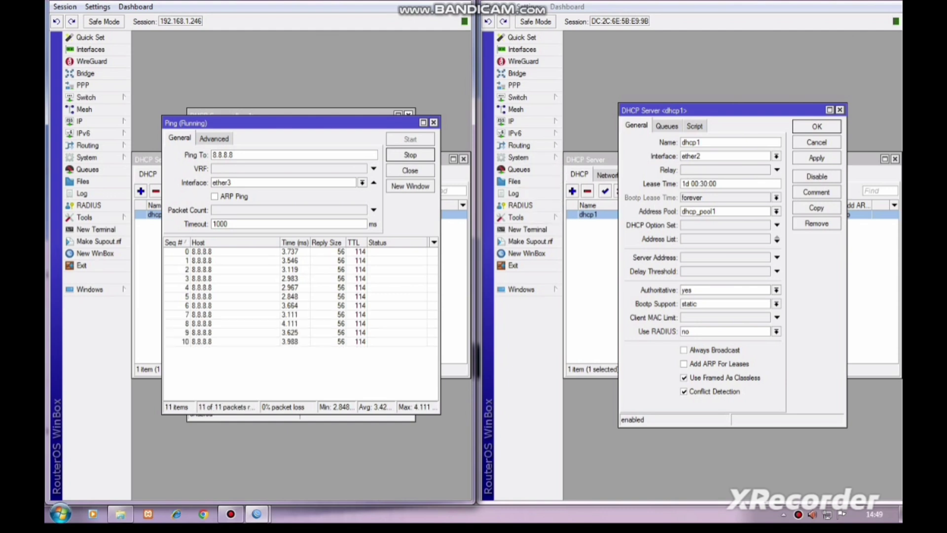
pyautogui.click(410, 155)
# Step: Ping 8.8.8.8 from the second router through interface ether2, then stop the ping
pyautogui.click(517, 218)
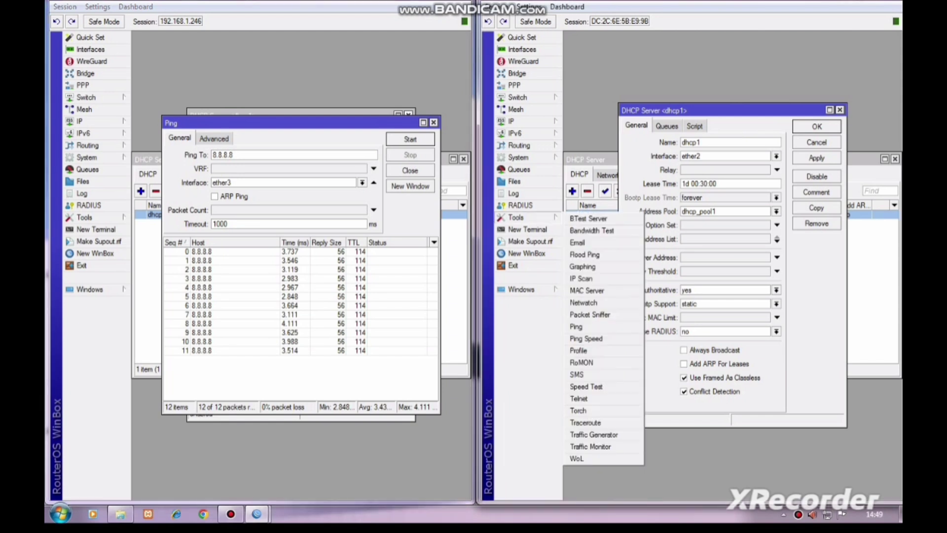
pyautogui.click(577, 327)
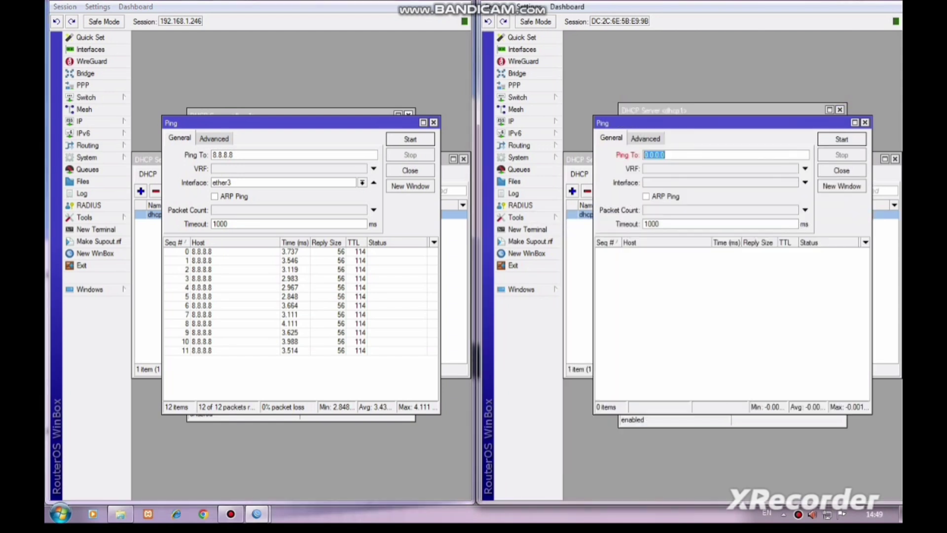
pyautogui.write('0')
pyautogui.press('BackSpace')
pyautogui.write('8.8.8.8')
pyautogui.click(805, 182)
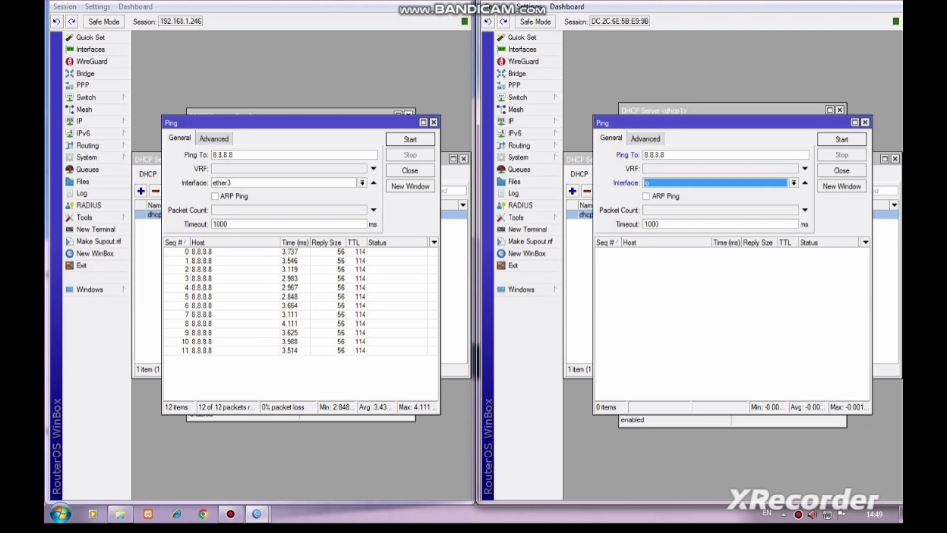
pyautogui.click(794, 182)
pyautogui.click(661, 203)
pyautogui.press('Return')
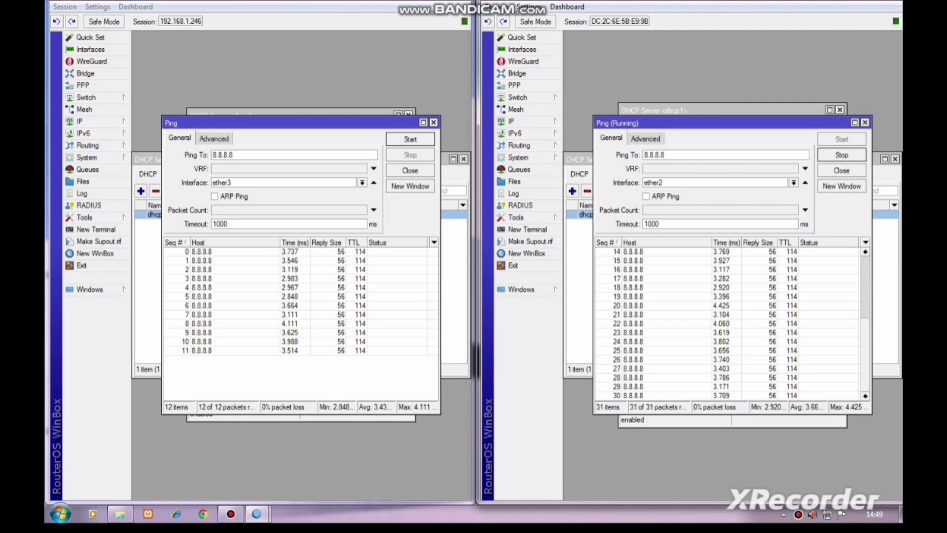
pyautogui.press('Return')
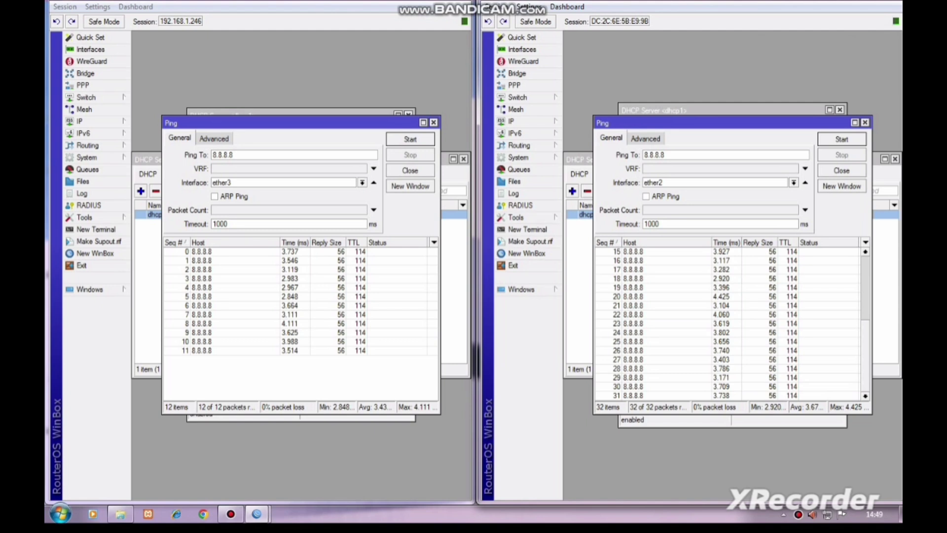